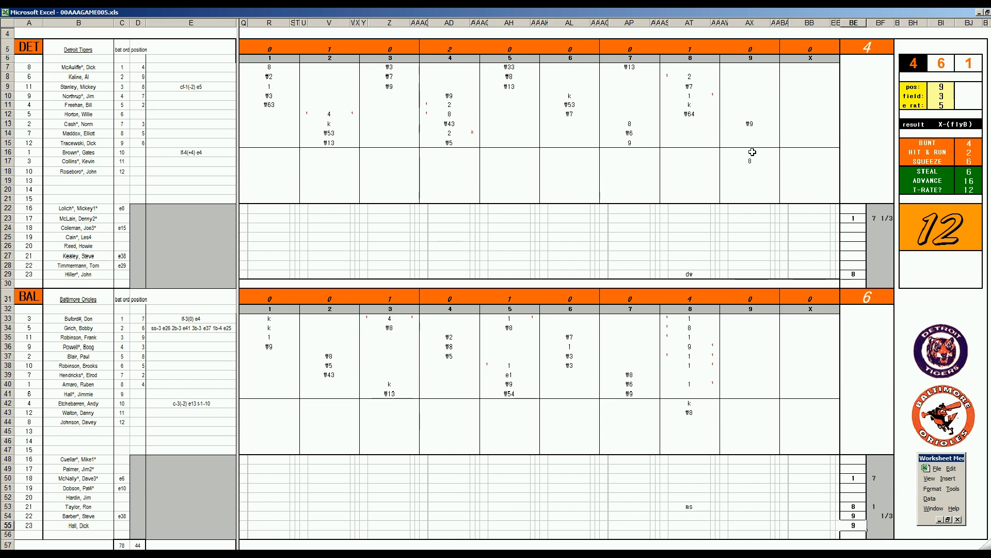
Score the ninth inning by entering gb in AX55 and #4 in both AX16 and AX7.
left_click(757, 525)
type("9b")
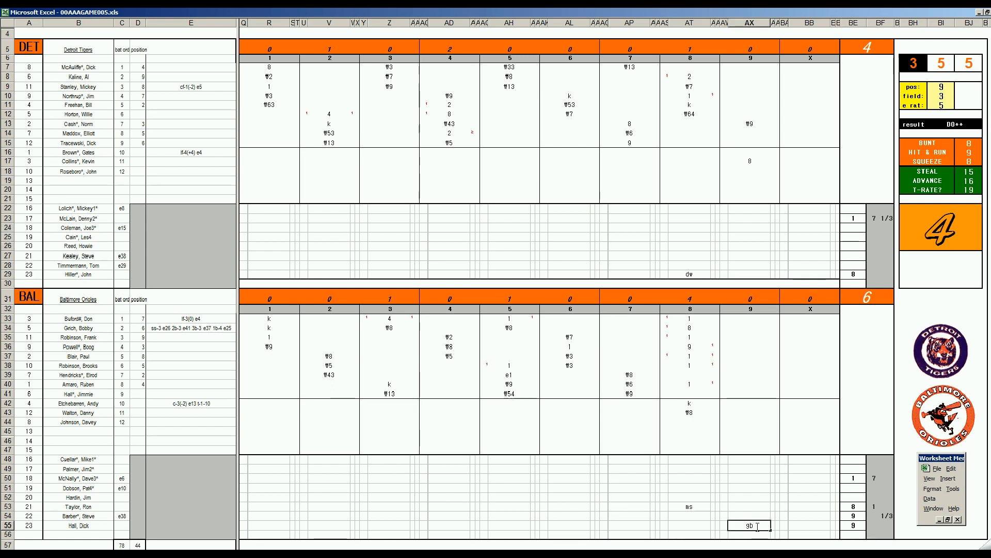
left_click(750, 152)
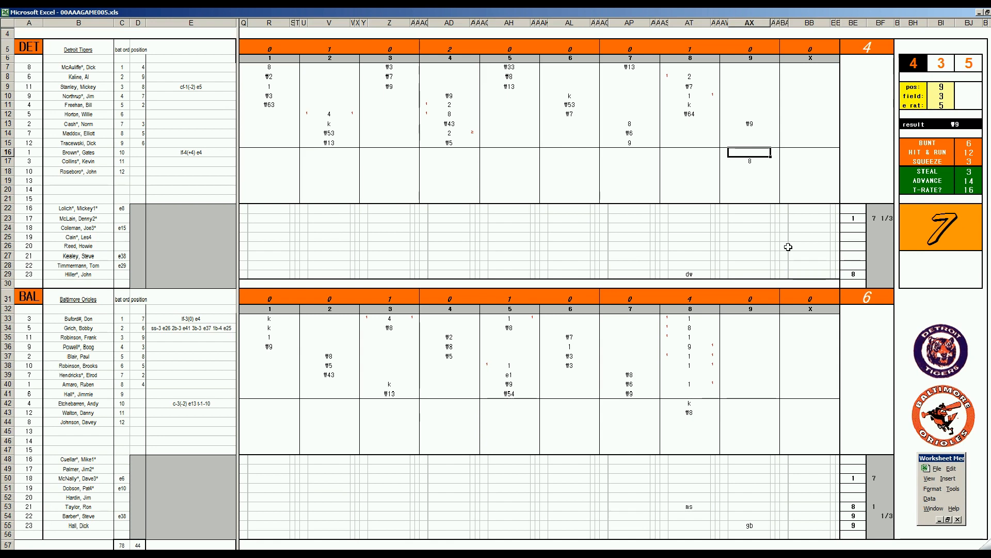
type("#4")
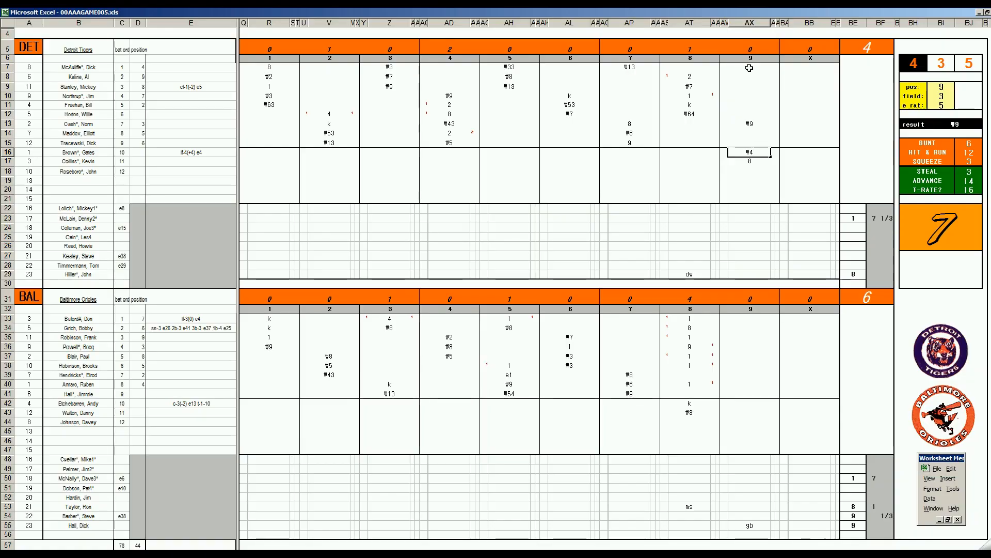
left_click(750, 68)
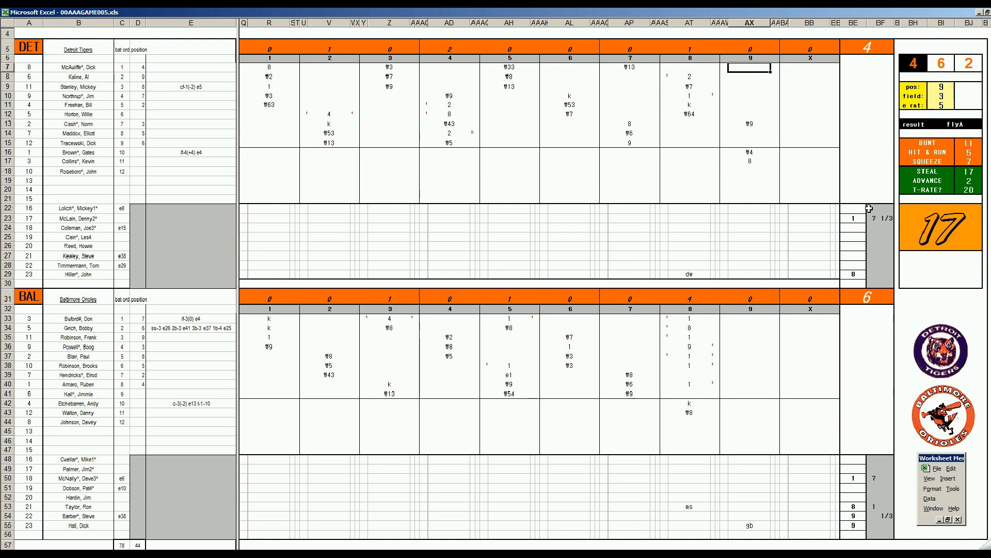
type("#4")
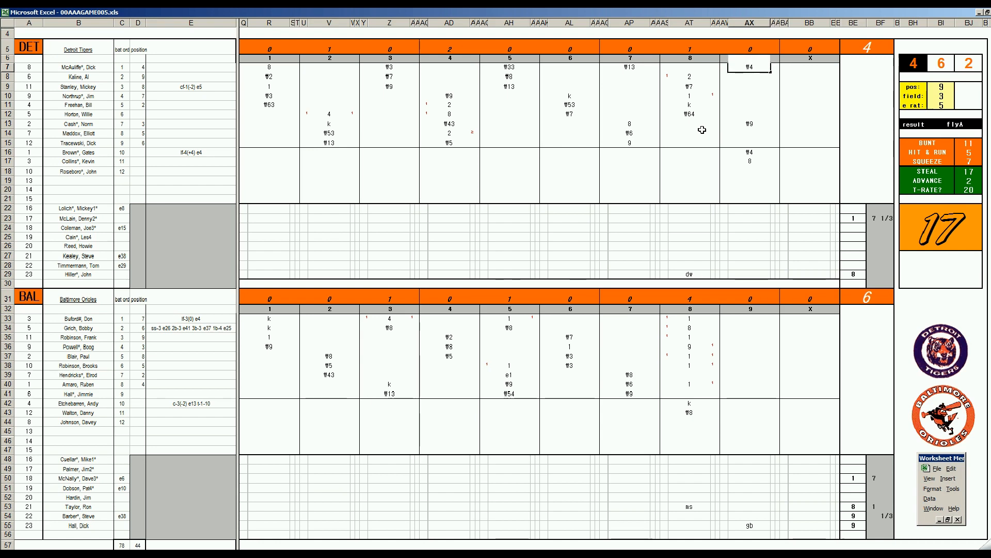
key("Return")
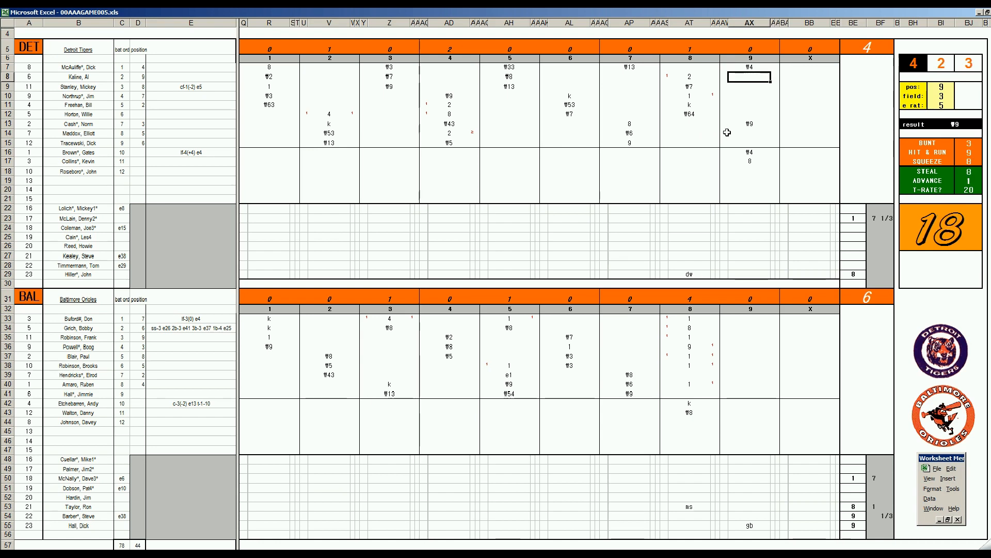
Enter 2/3 innings pitched for the last reliever of each team, in BF29 and BF55.
left_click(875, 274)
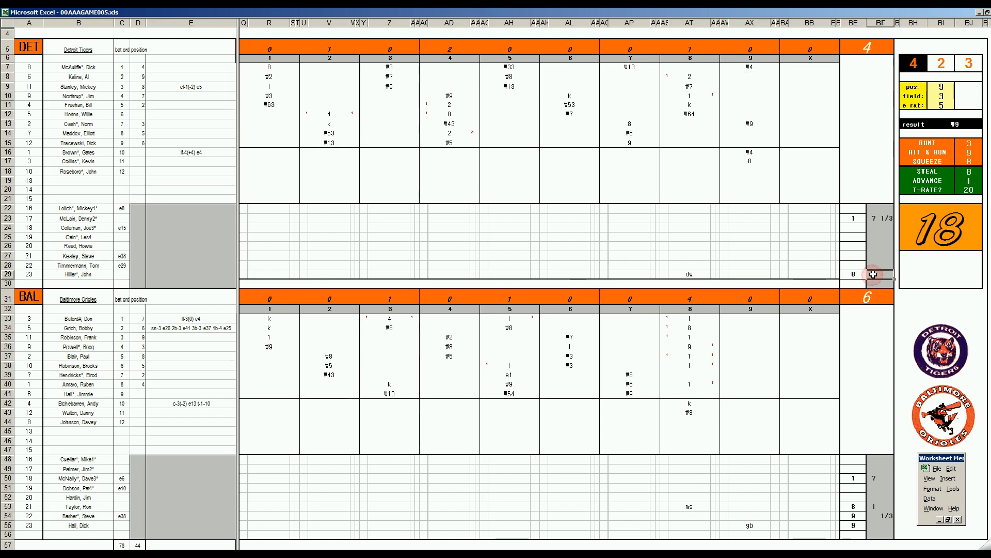
type("2/3")
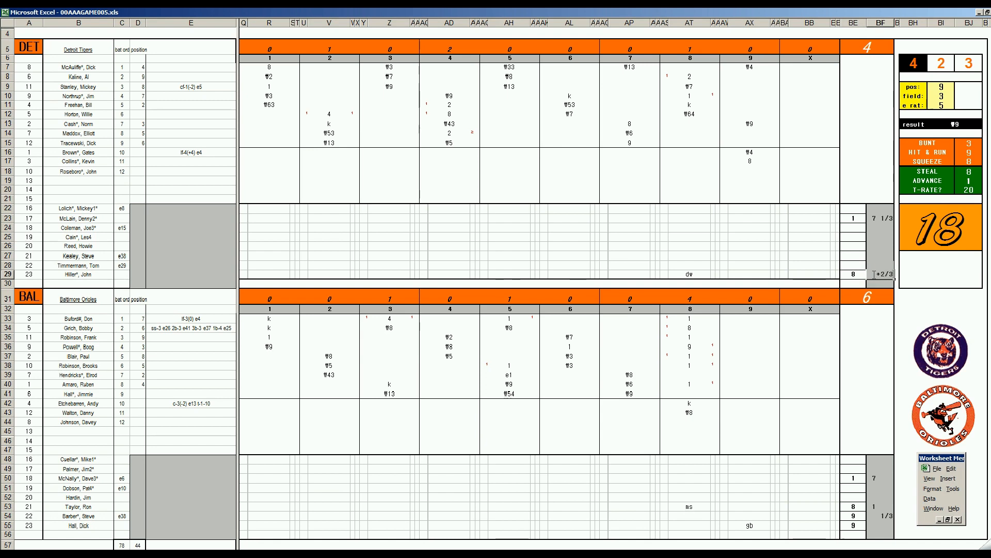
key("Return")
left_click(876, 526)
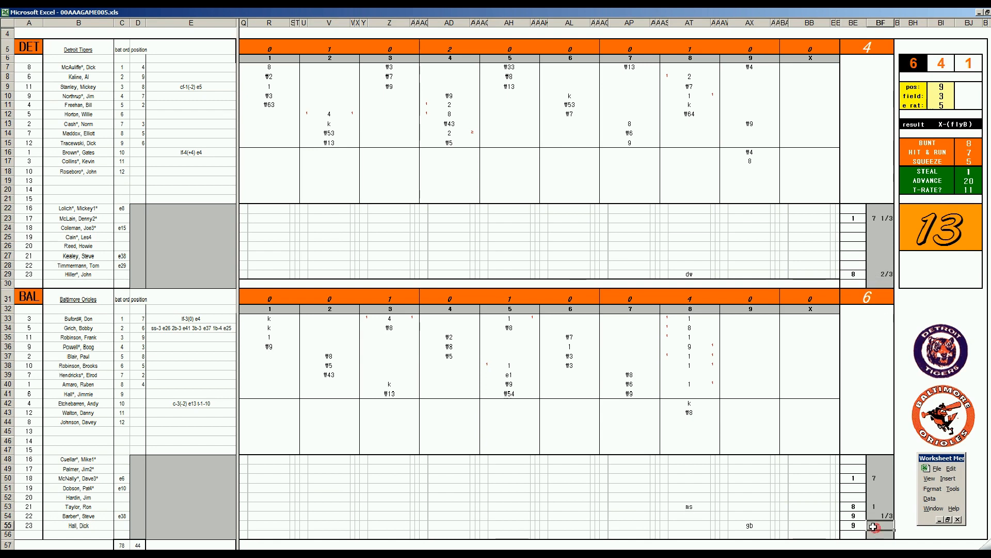
type("2/3")
key("Return")
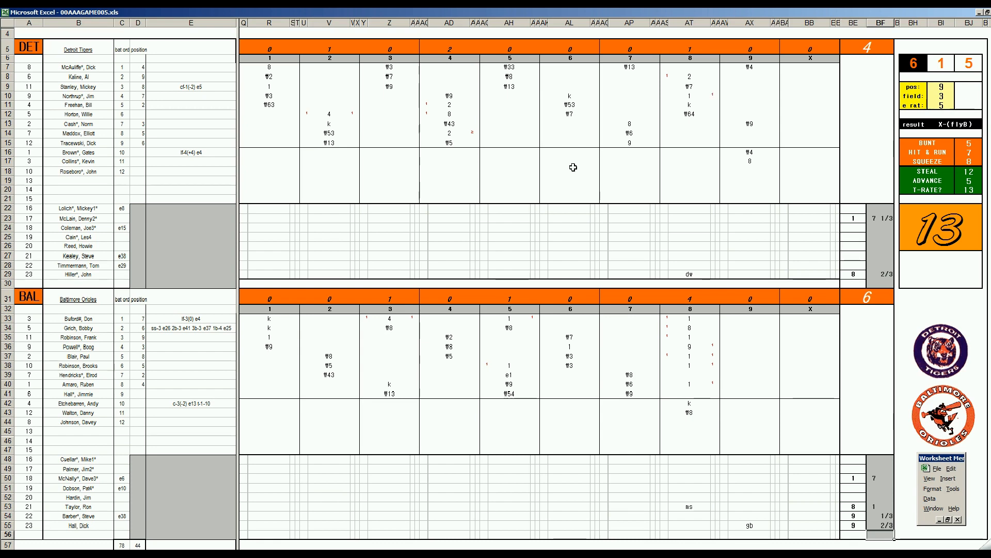
left_click(753, 146)
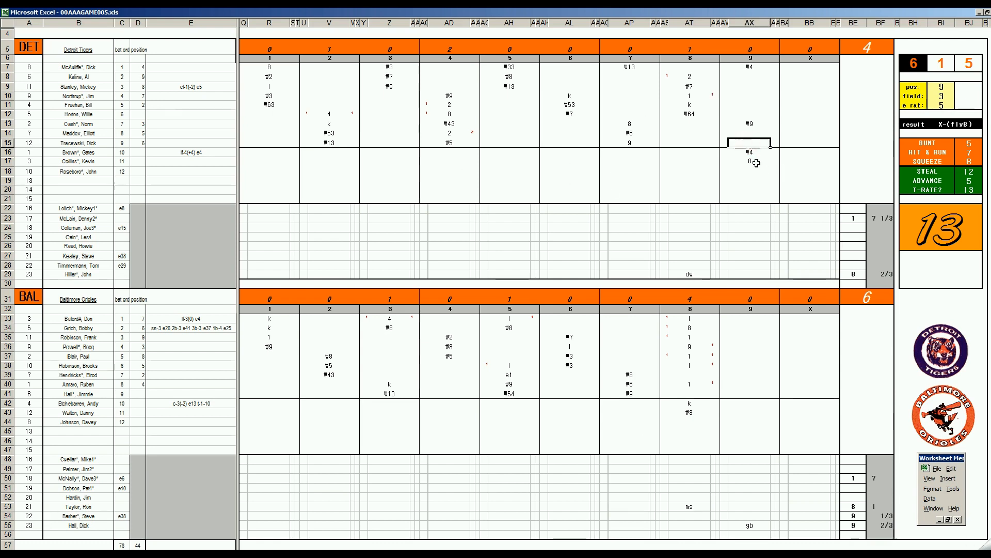
left_click(750, 152)
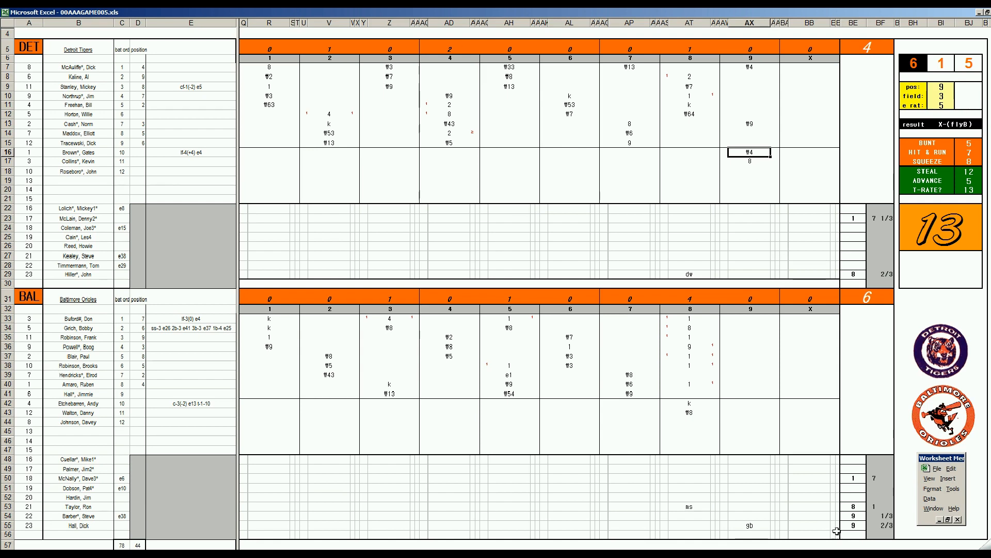
left_click(749, 183)
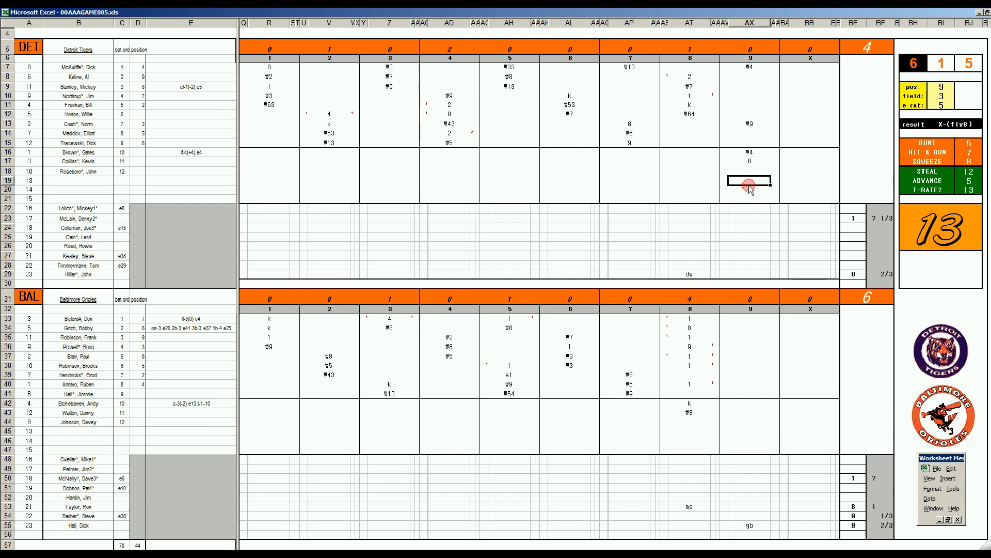
left_click(882, 525)
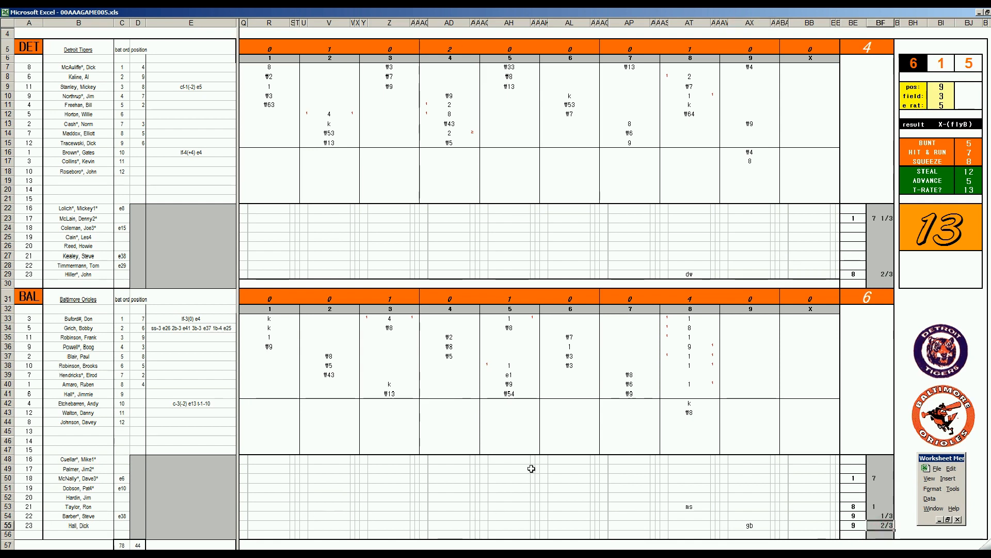
left_click(188, 484)
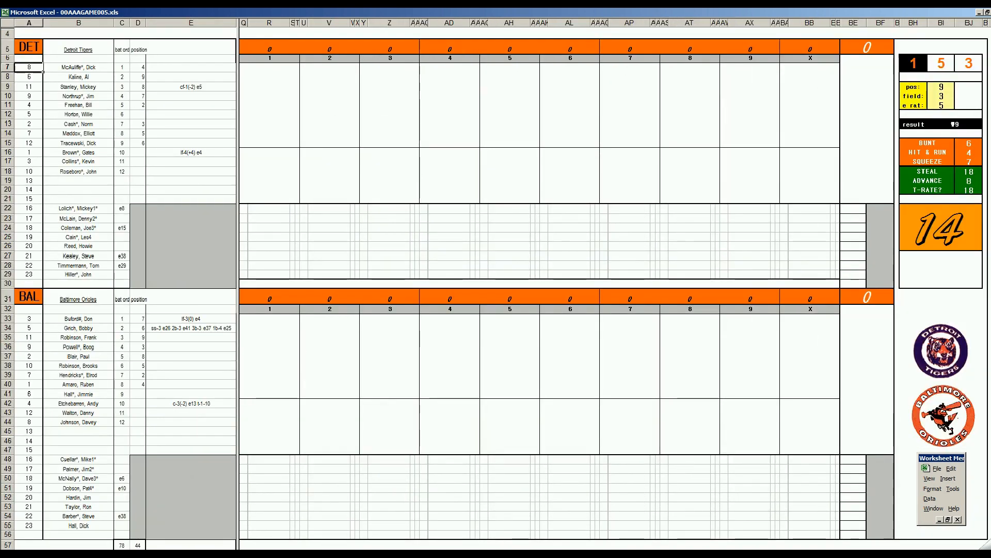
Switch to the Book4 workbook and enter 1 save for the Baltimore pitcher in row 55.
left_click(227, 555)
left_click(192, 412)
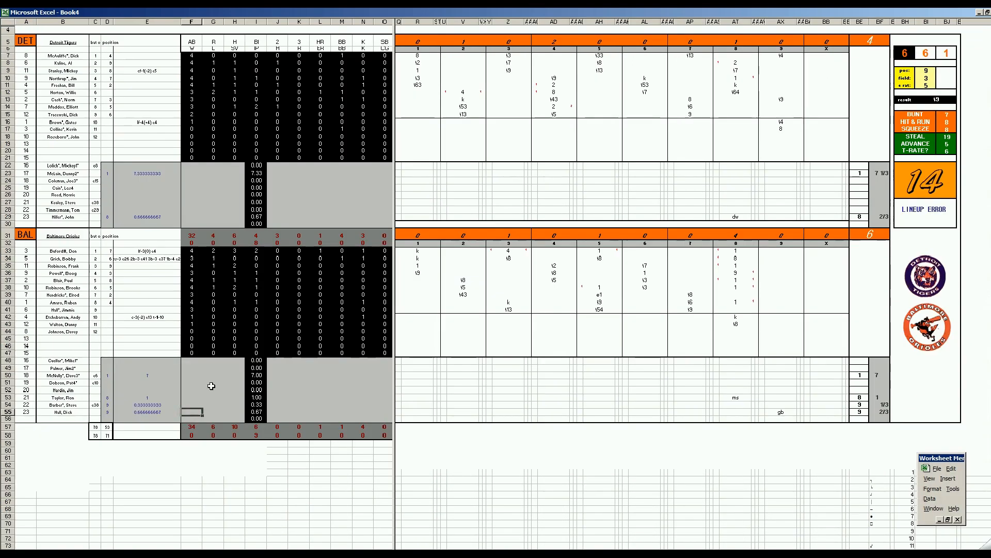
key("Right")
key("Right")
type("1")
key("Right")
key("Right")
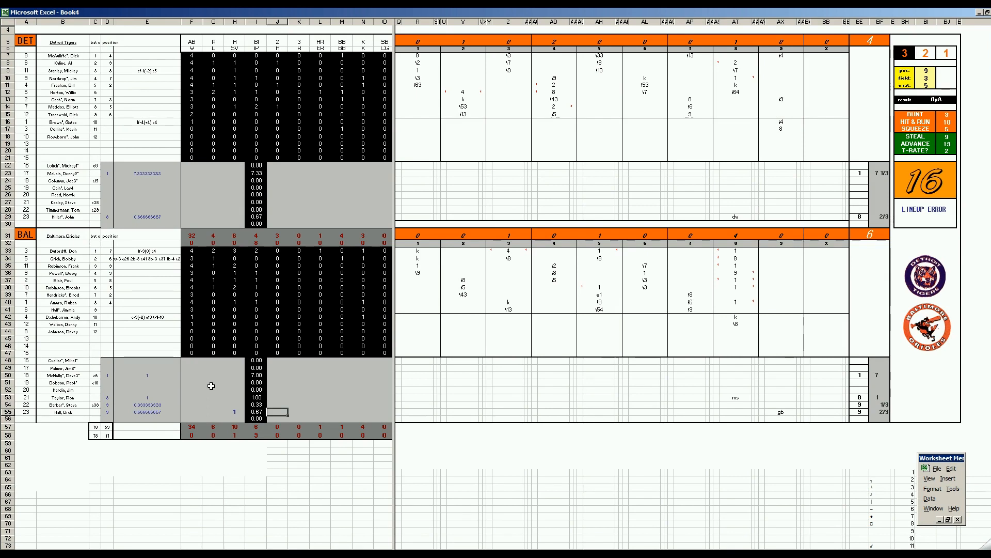
Enter 1 walk for the Baltimore pitcher in row 54.
key("Up")
key("Right")
key("Right")
key("Right")
type("1")
Enter 1 hit, 1 strikeout and 1 win for the Baltimore pitcher in row 53.
key("Left")
key("Left")
key("Left")
key("Up")
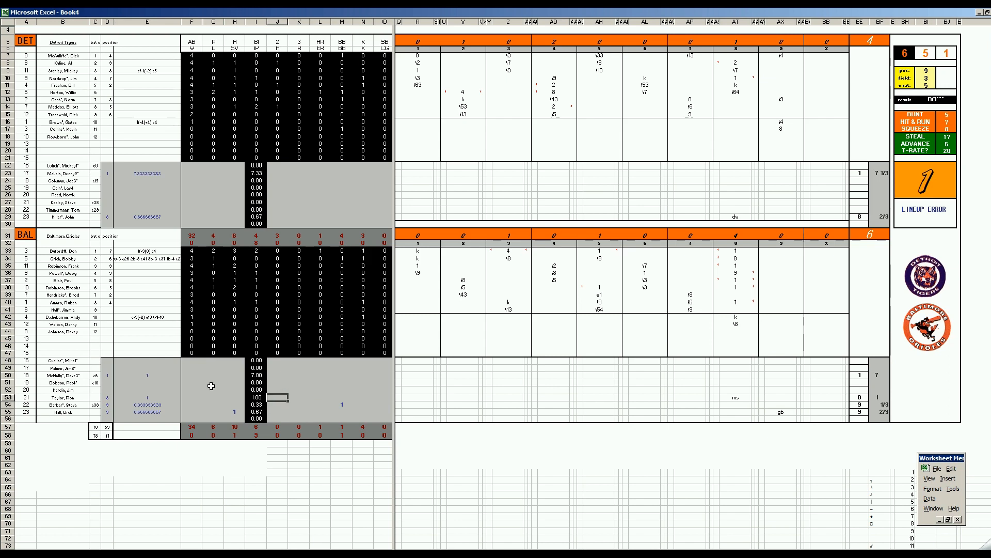
type("1")
key("Right")
key("Right")
key("Right")
key("Right")
type("1")
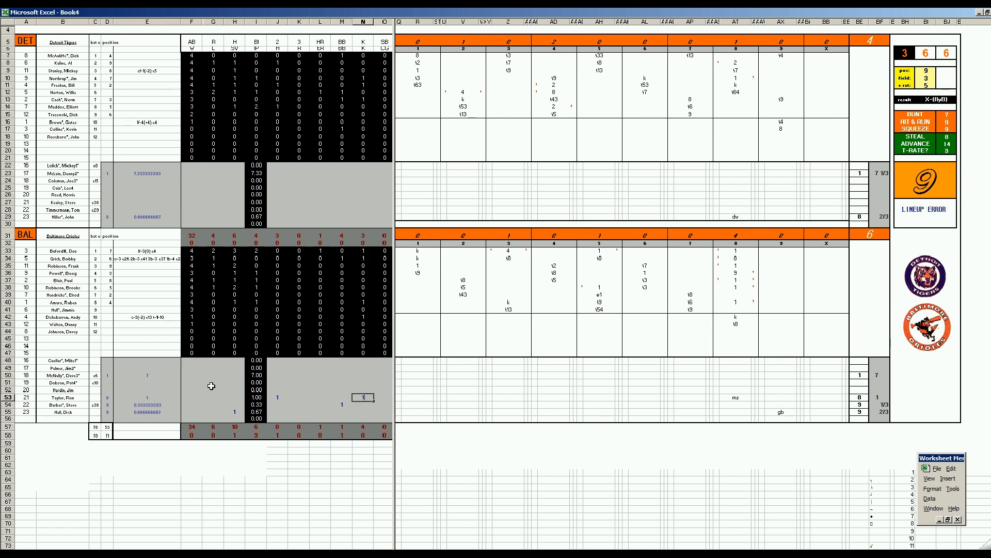
key("Left")
key("Left")
key("Left")
key("Left")
key("Left")
key("Left")
key("Left")
key("Left")
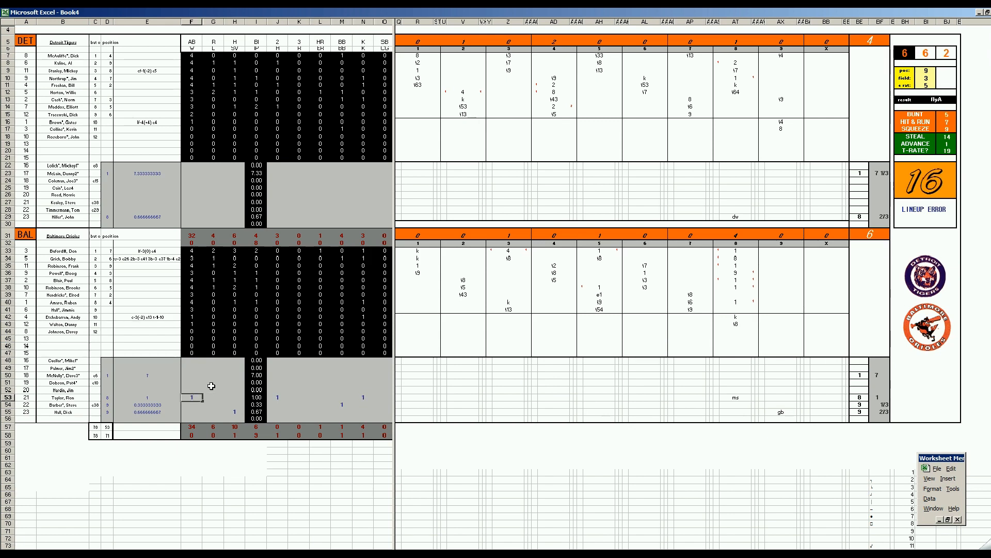
Fill in the row 50 Baltimore starter's line with 5 hits, 4 runs, 4 earned runs, 3 walks and 2 strikeouts.
key("Up")
key("Up")
key("Up")
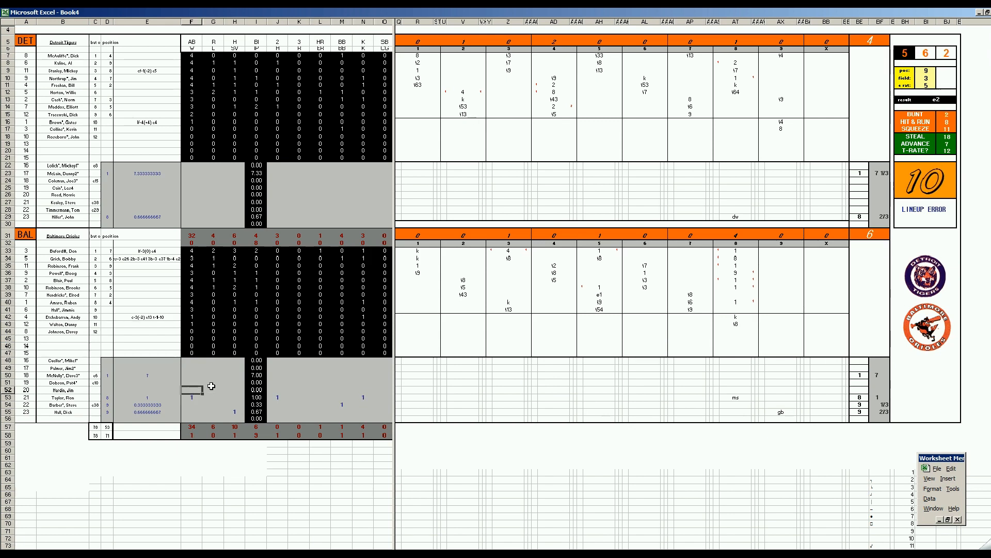
key("Right")
key("Right")
key("Right")
key("Right")
key("Right")
key("Left")
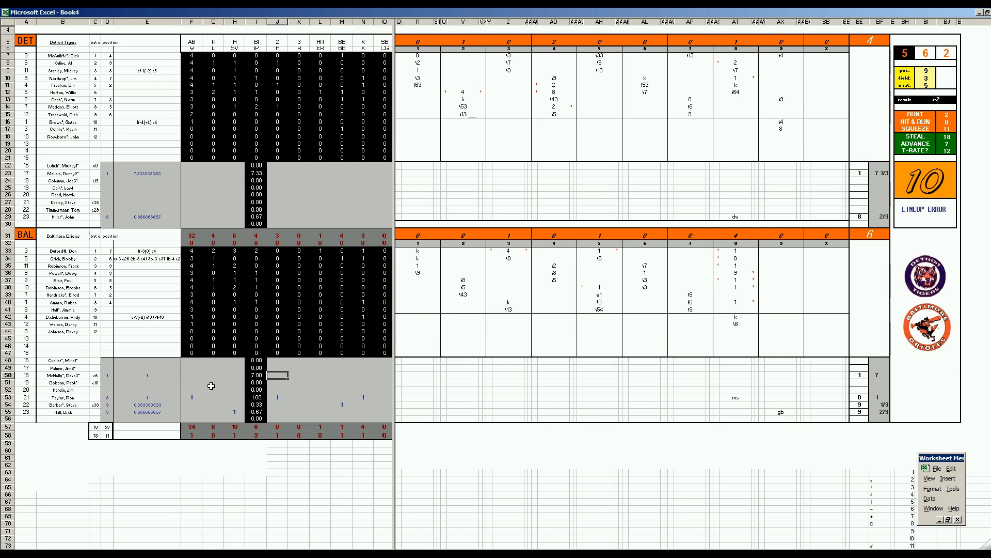
type("5")
key("Right")
type("4")
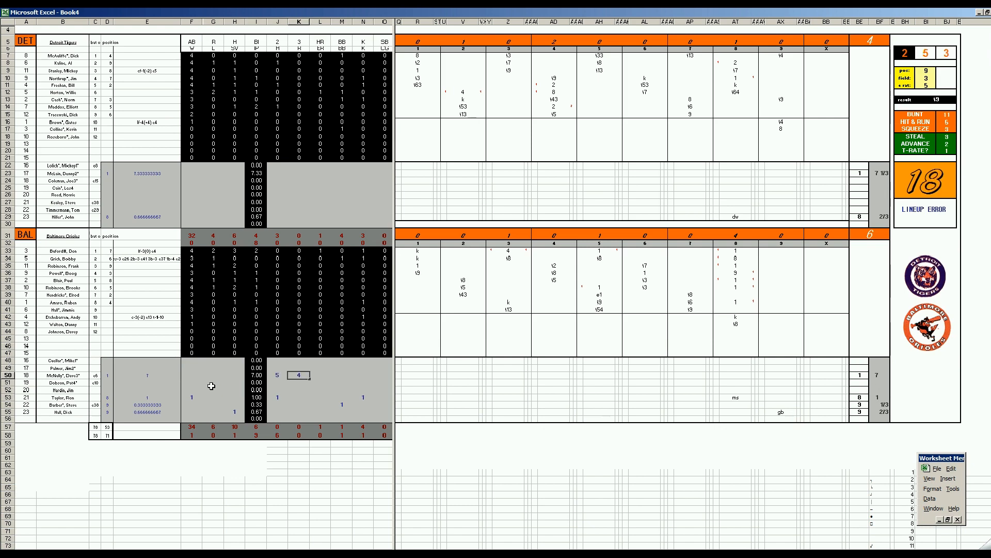
key("Right")
type("4")
key("Right")
type("3")
key("Right")
type("2")
Enter 1 loss for the Detroit starting pitcher in row 23.
key("Up")
key("Up")
key("Up")
key("Up")
key("Up")
key("Up")
key("Up")
key("Up")
key("Up")
key("Up")
key("Up")
key("Up")
key("Up")
key("Up")
key("Up")
key("Up")
key("Up")
key("Up")
key("Up")
key("Up")
key("Left")
key("Left")
key("Left")
key("Left")
key("Left")
key("Left")
key("Left")
key("Up")
key("Up")
key("Up")
key("Up")
type("1")
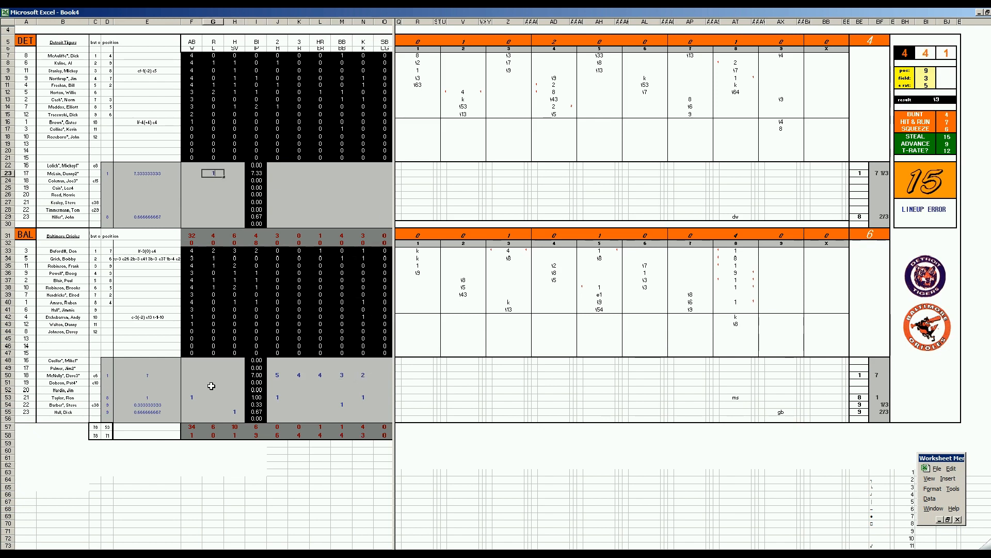
Enter 1 hit and 1 strikeout for the Detroit reliever in row 29.
key("Down")
key("Down")
key("Down")
key("Down")
key("Down")
key("Down")
key("Right")
key("Right")
key("Right")
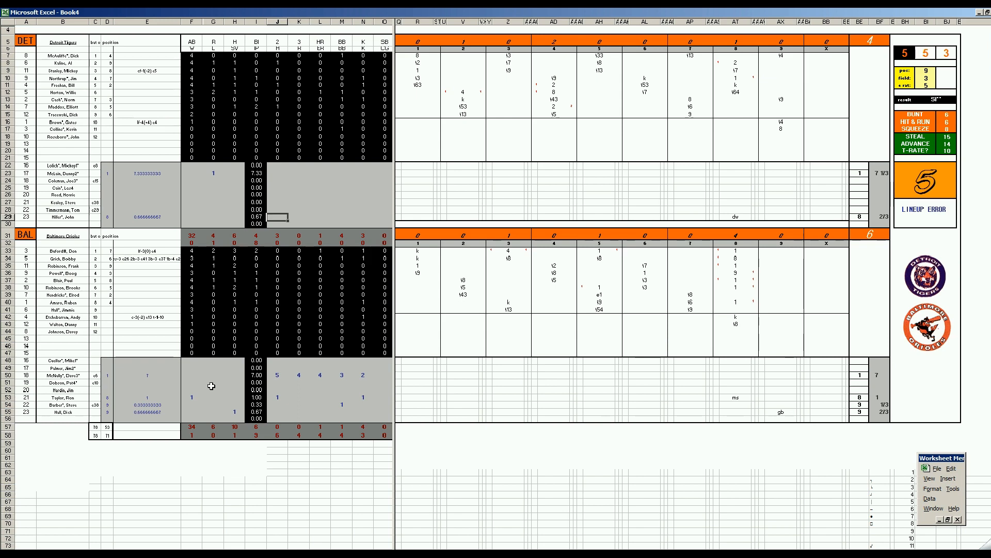
type("1")
key("Right")
key("Right")
key("Right")
key("Right")
type("1")
Complete the row 23 Detroit starter's line with 9 hits, 6 runs, 5 earned runs, 1 walk and 3 strikeouts.
key("Left")
key("Left")
key("Left")
key("Left")
key("Up")
key("Up")
key("Up")
key("Up")
key("Up")
key("Up")
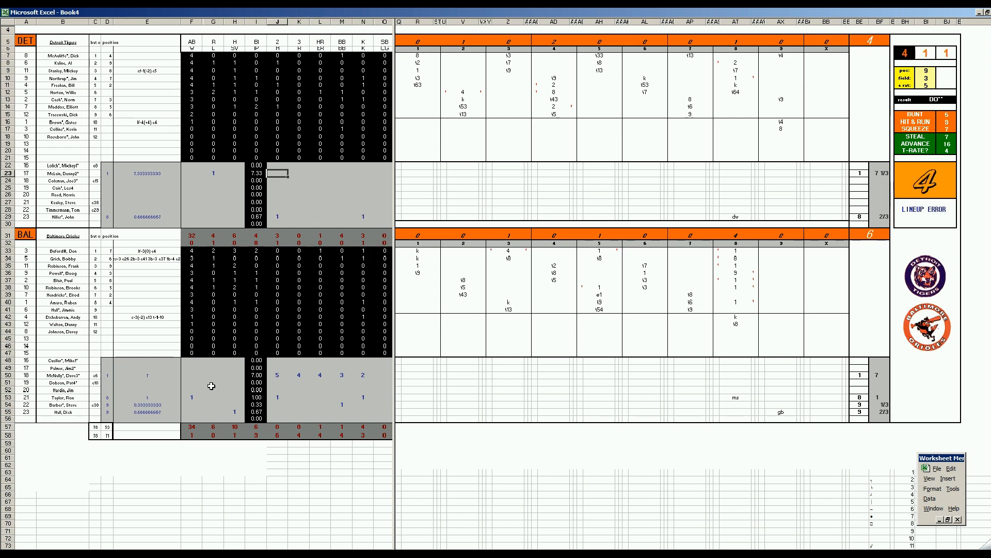
type("9")
key("Right")
type("6")
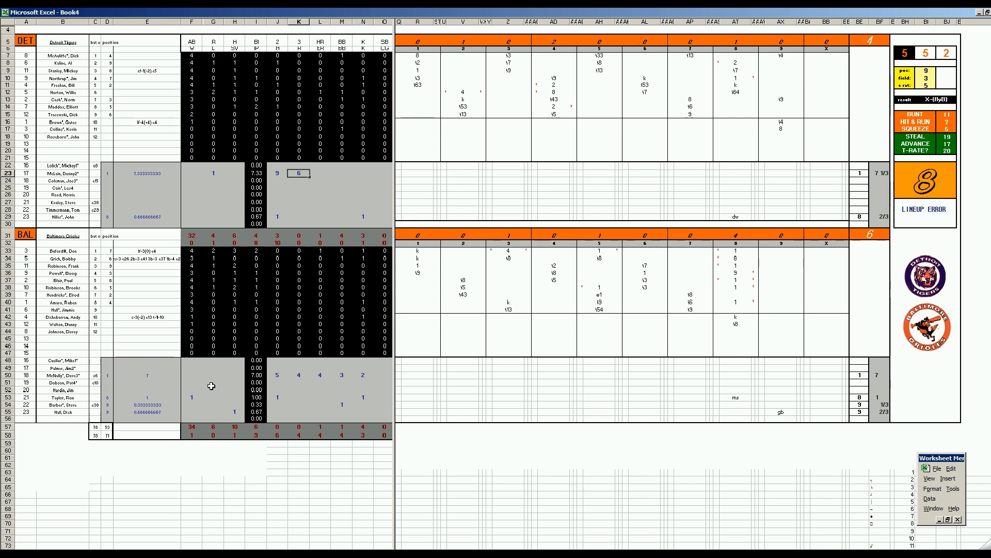
key("Right")
type("5")
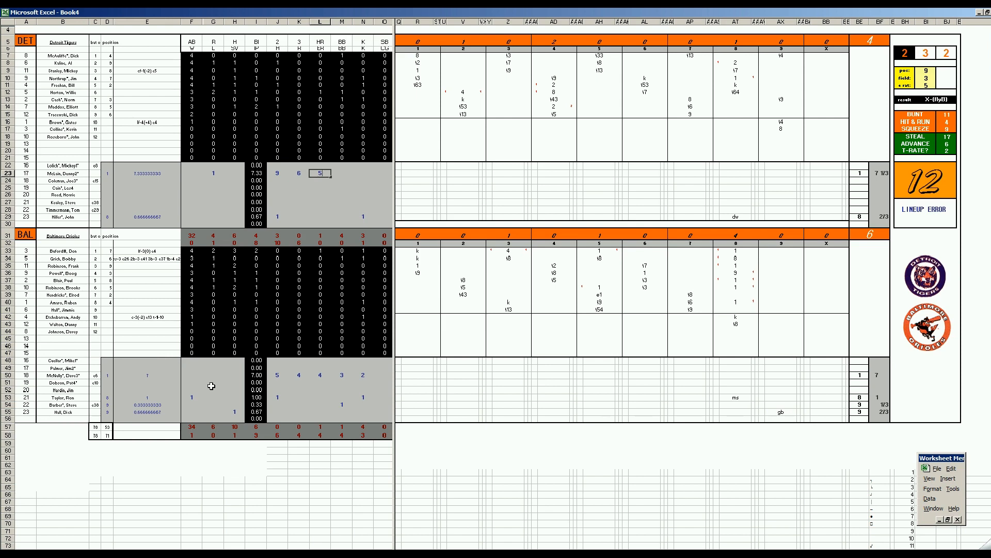
key("Right")
type("1")
key("Right")
type("3")
key("Return")
key("Left")
key("Down")
key("Down")
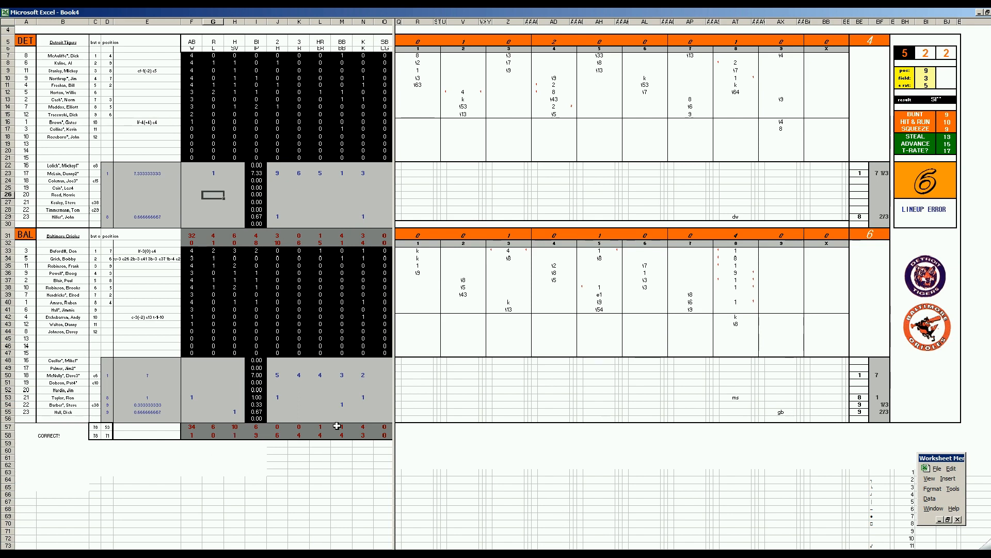
left_click(157, 370)
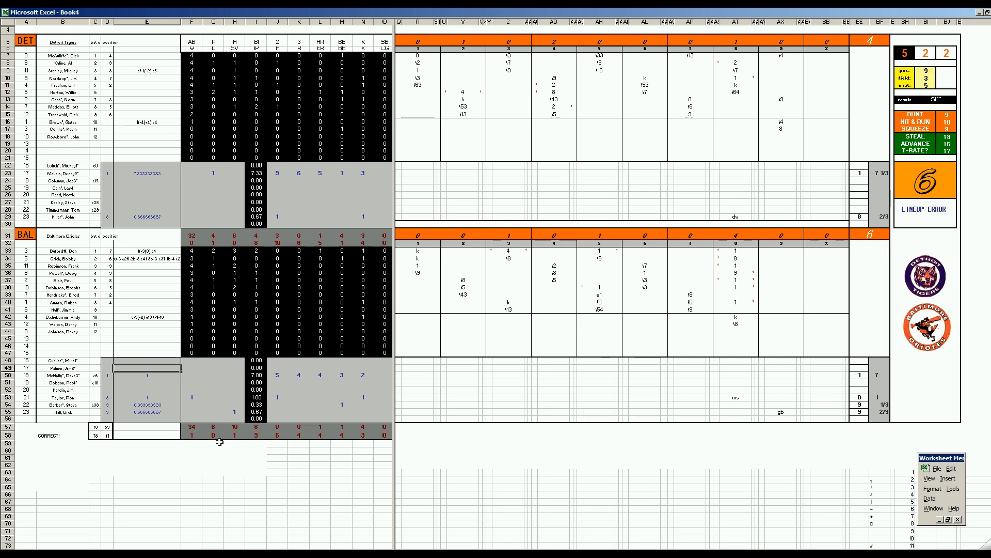
left_click(159, 385)
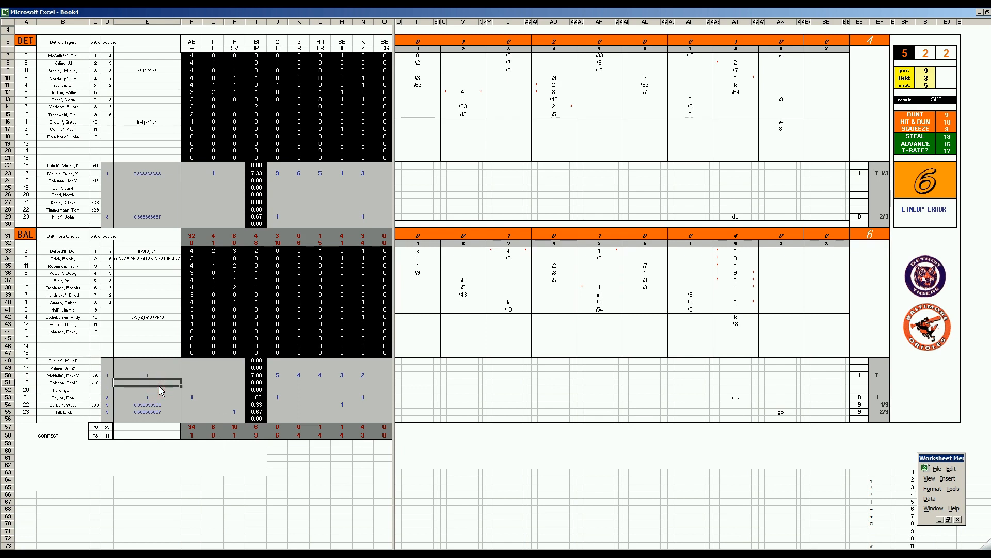
left_click(212, 374)
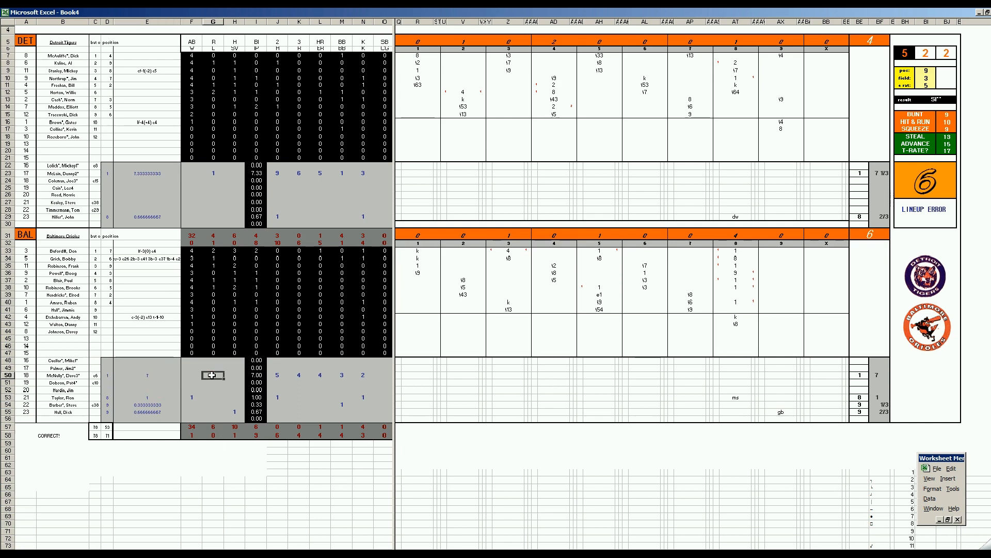
left_click(170, 377)
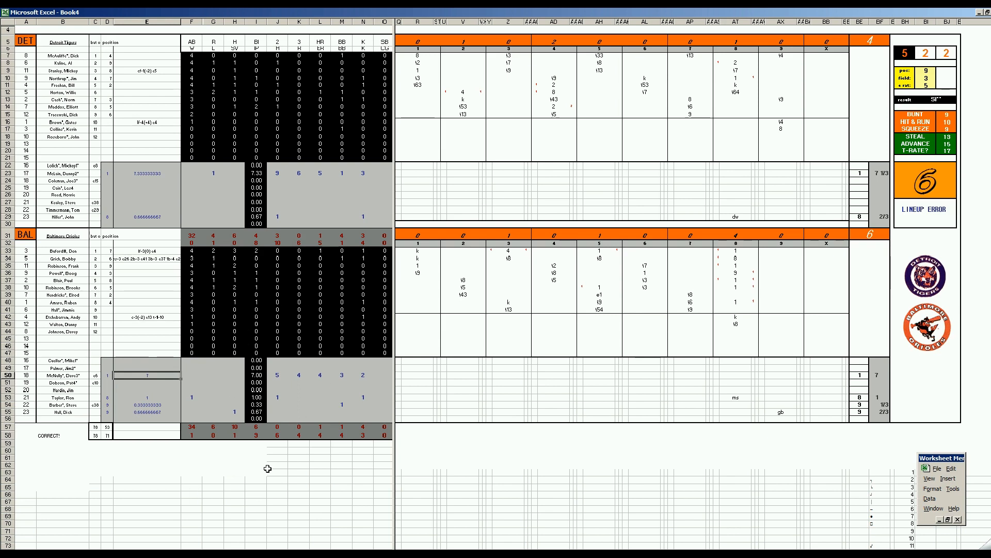
left_click(213, 376)
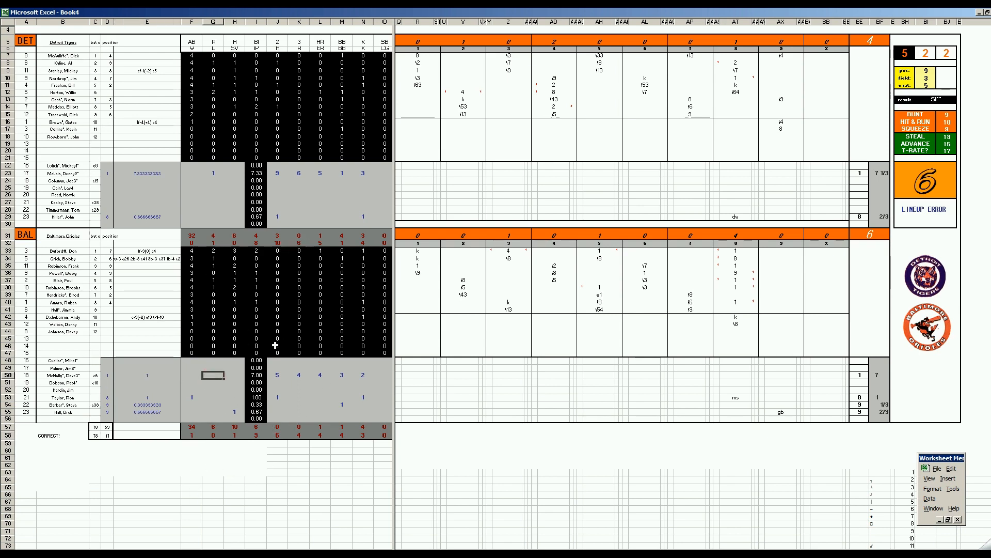
left_click(154, 339)
key("ctrl+s")
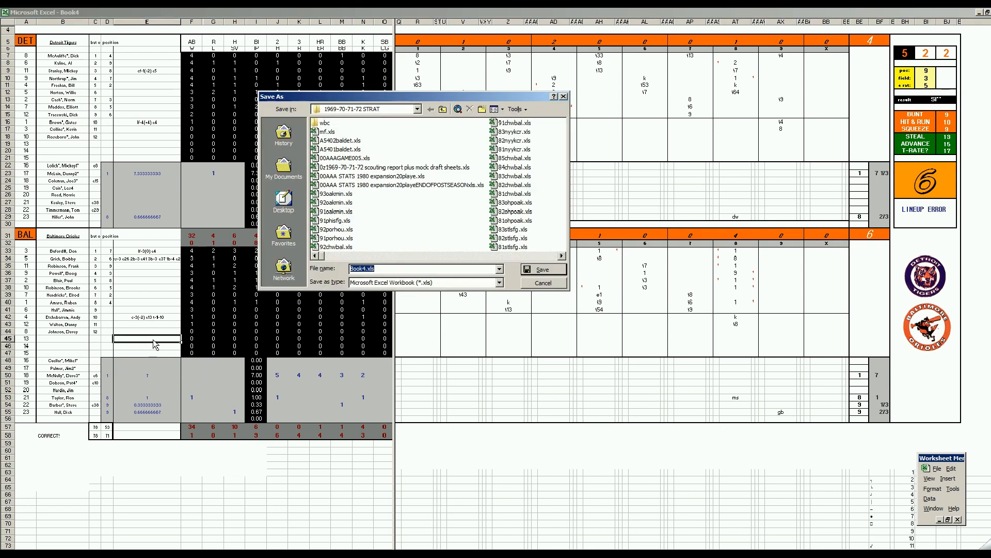
left_click(333, 140)
left_click(364, 272)
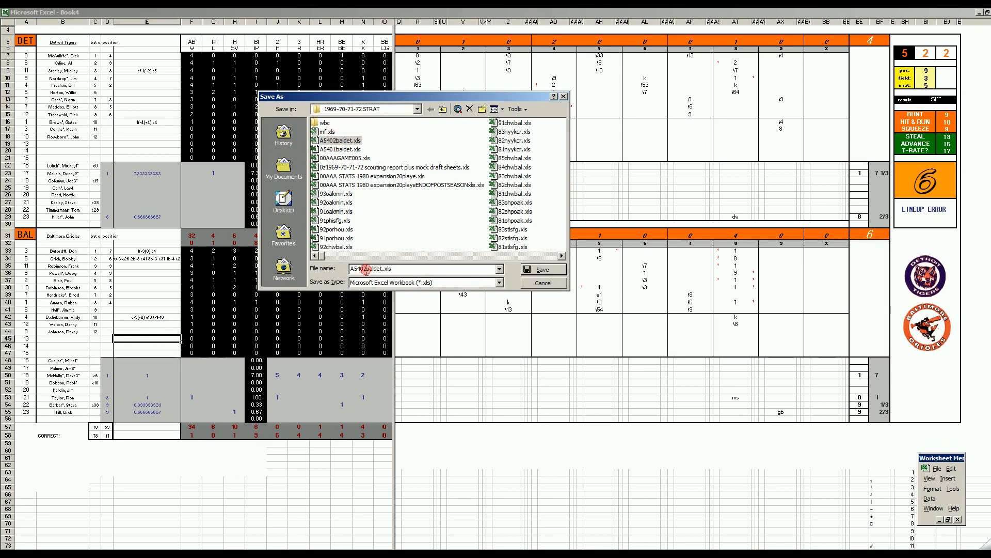
type("3")
key("Delete")
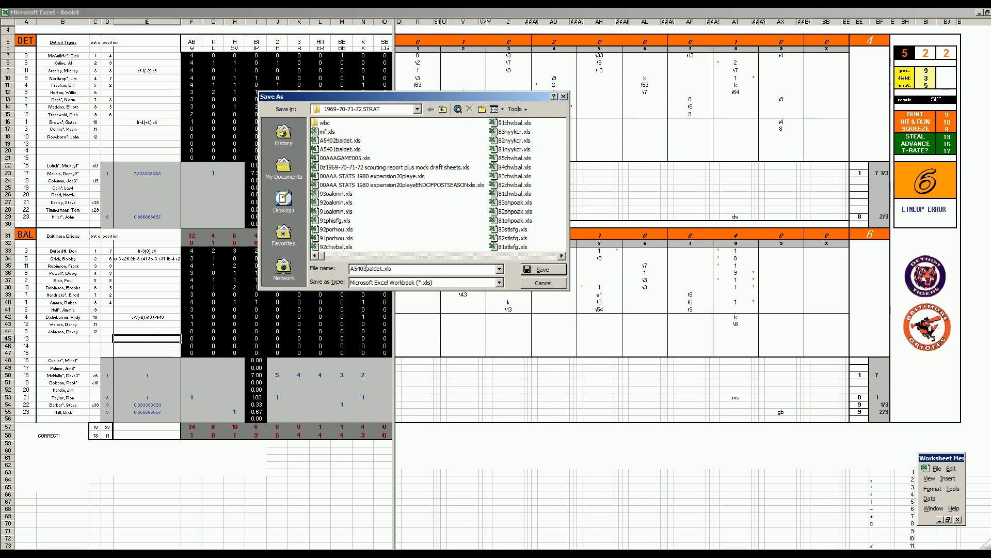
key("Return")
Save another copy of the game workbook as mf.xls, replacing the existing file.
key("F12")
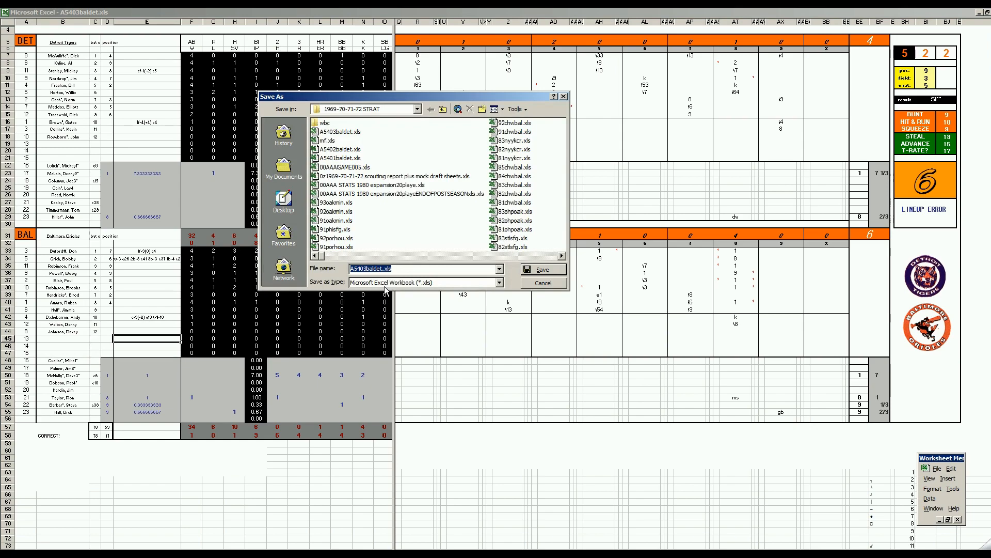
type("mf")
key("Return")
key("Return")
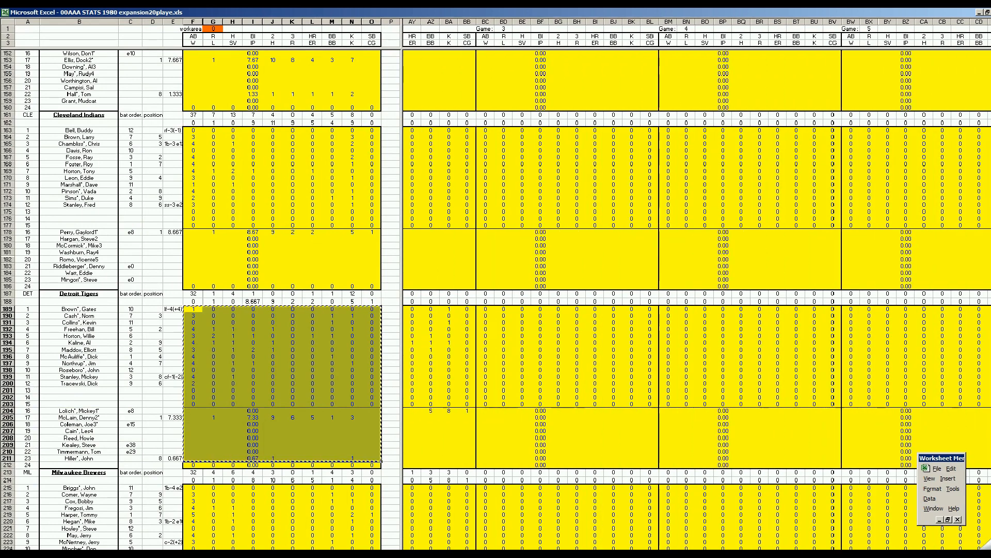
In the 00AAA STATS 1980 workbook, paste the Detroit and Baltimore work-area stats into their Game 3 columns, starting at BC189 and BC7.
right_click(486, 310)
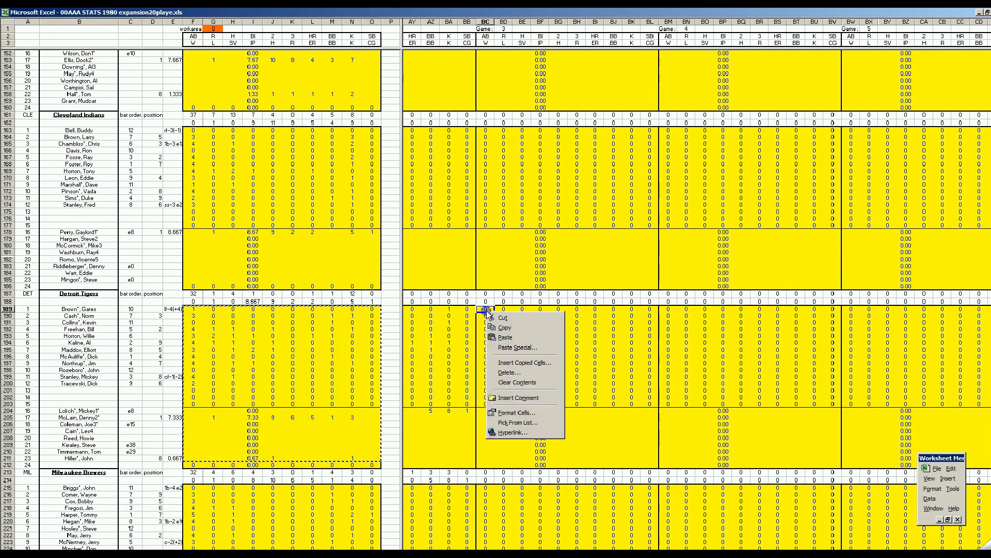
left_click(504, 337)
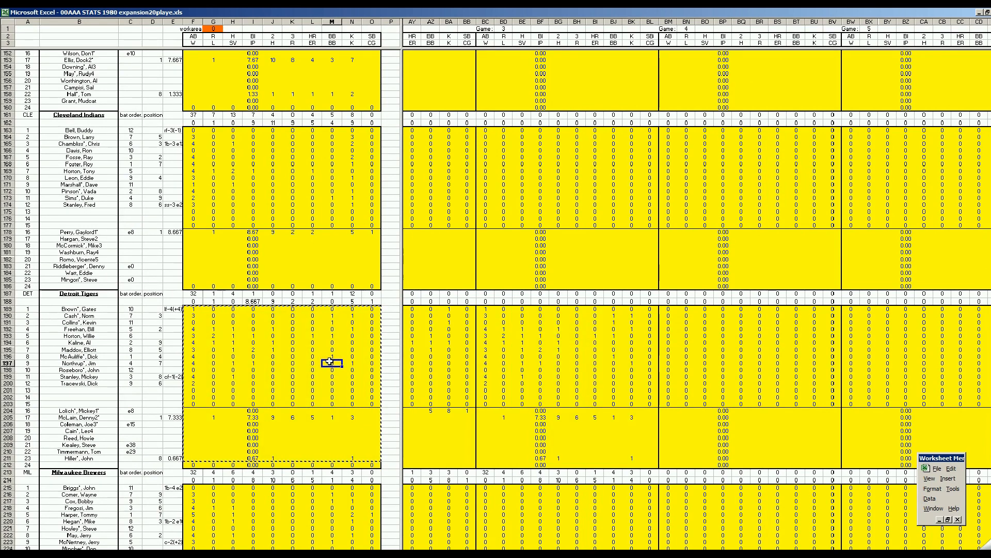
key("ctrl+b")
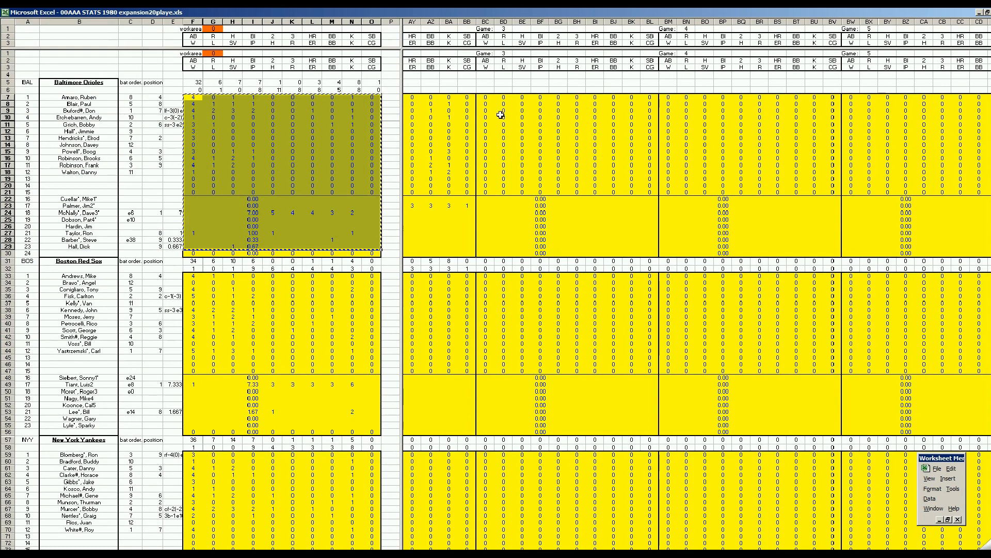
right_click(487, 99)
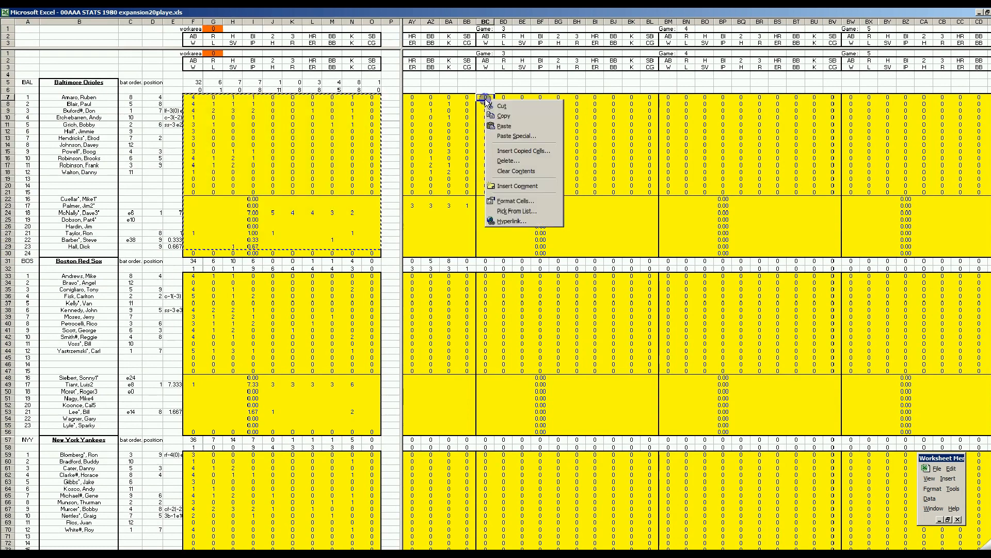
left_click(504, 124)
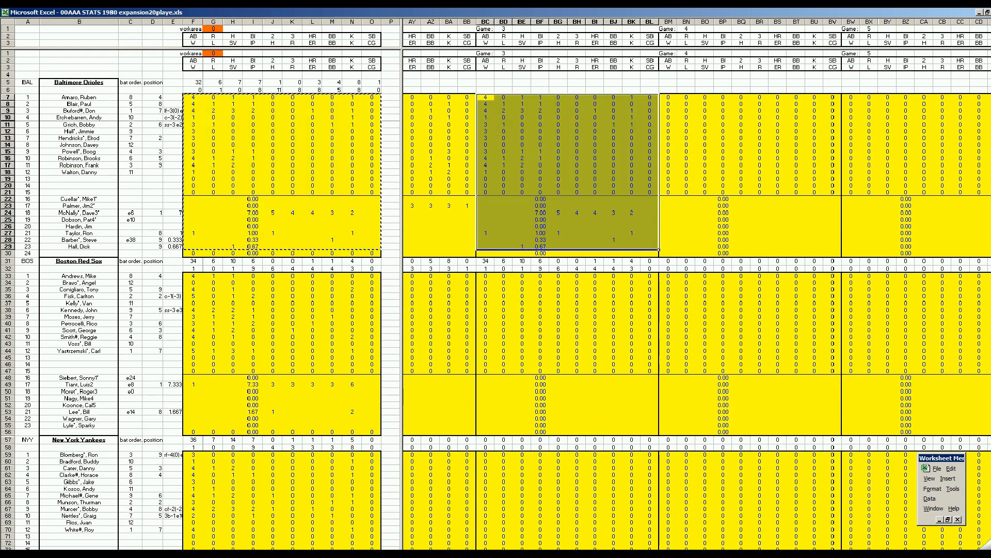
Examine the season TOTAL columns for the Baltimore and Detroit players, especially the pitchers' lines.
left_click_drag(584, 553, 917, 554)
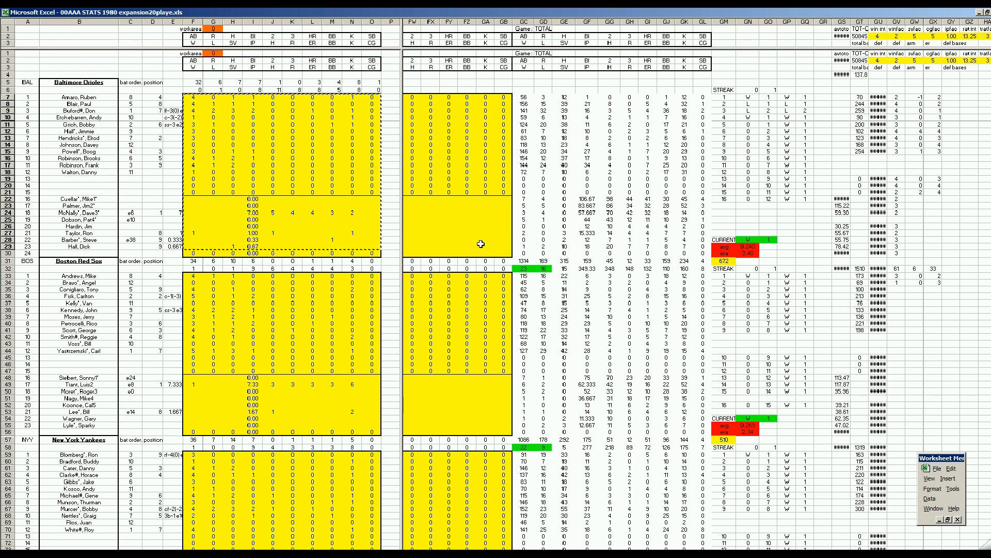
left_click(464, 239)
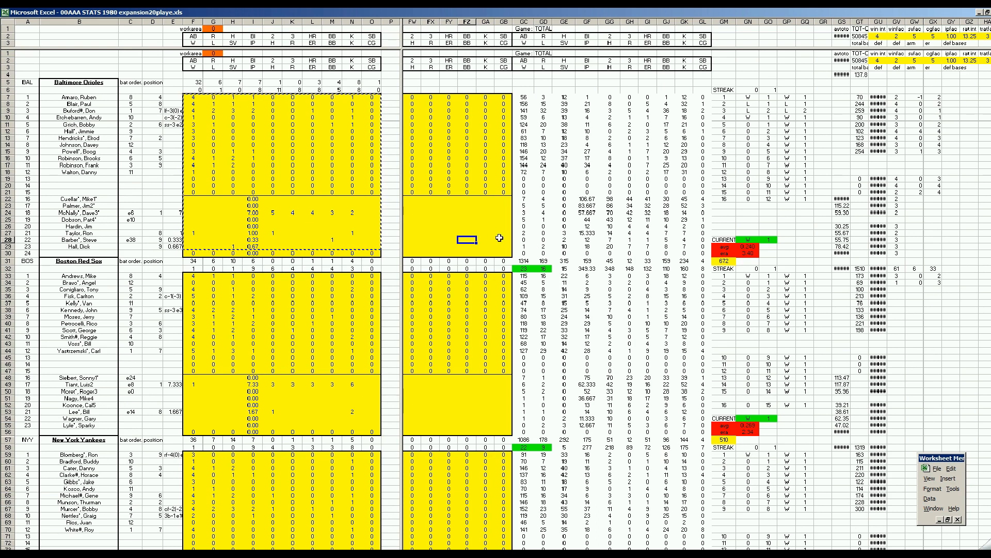
left_click(524, 219)
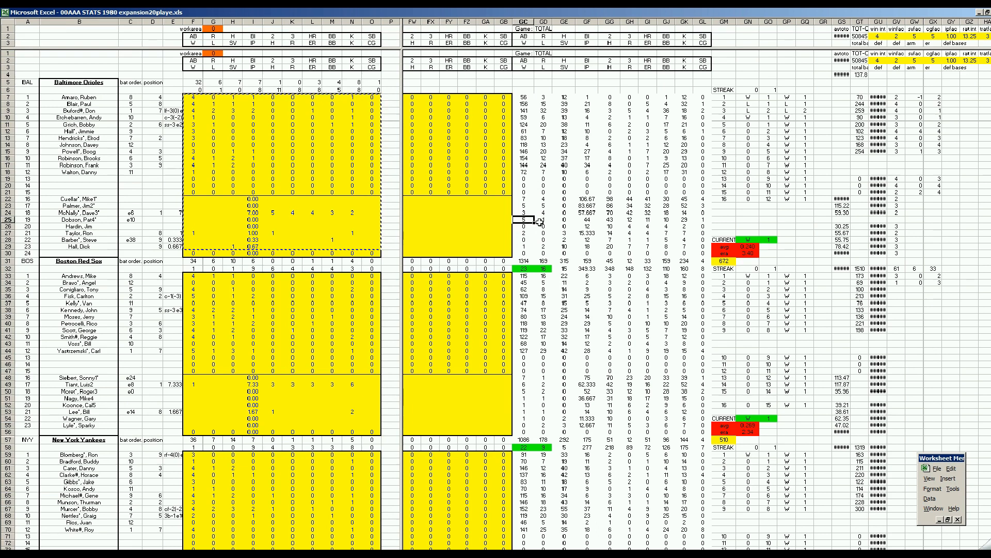
left_click(485, 233)
left_click(488, 247)
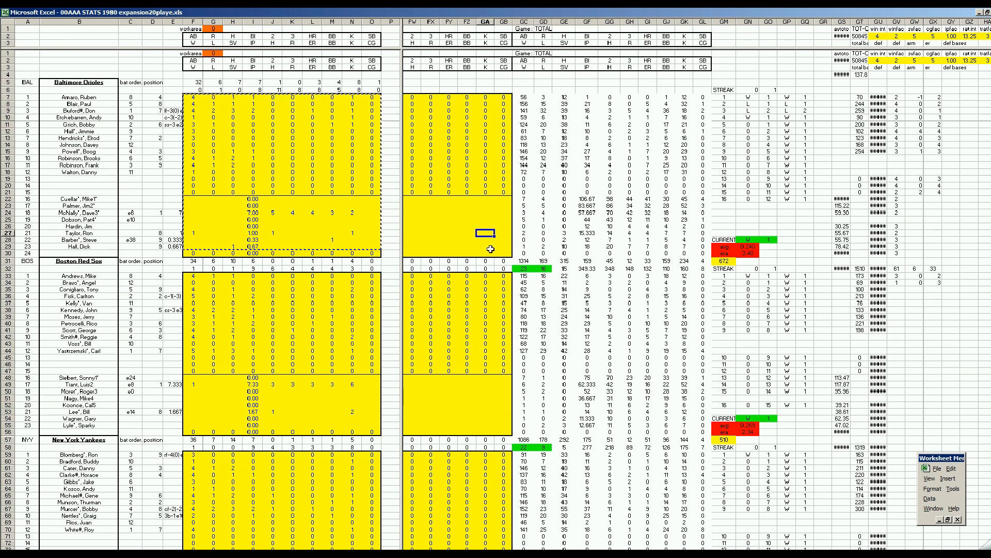
key("Page_Down")
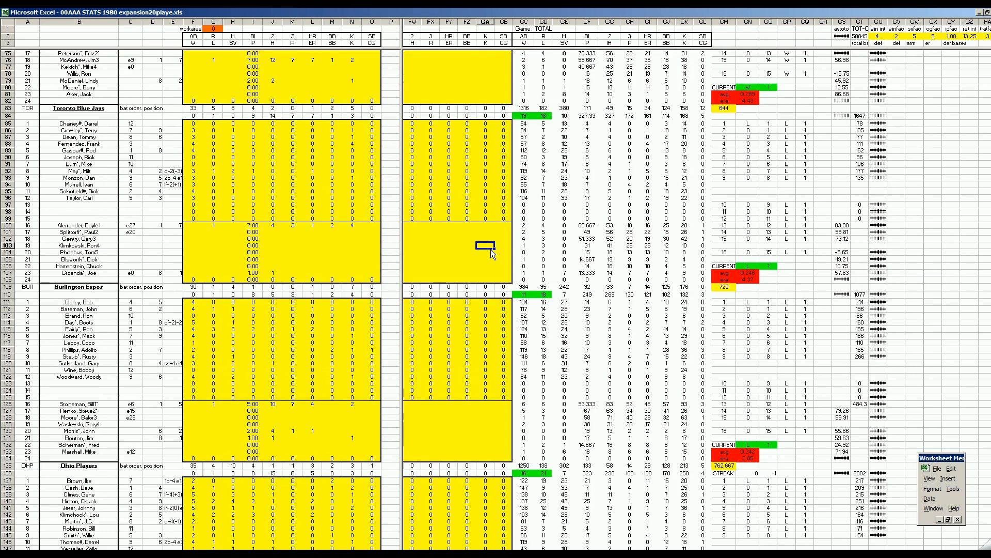
key("Page_Down")
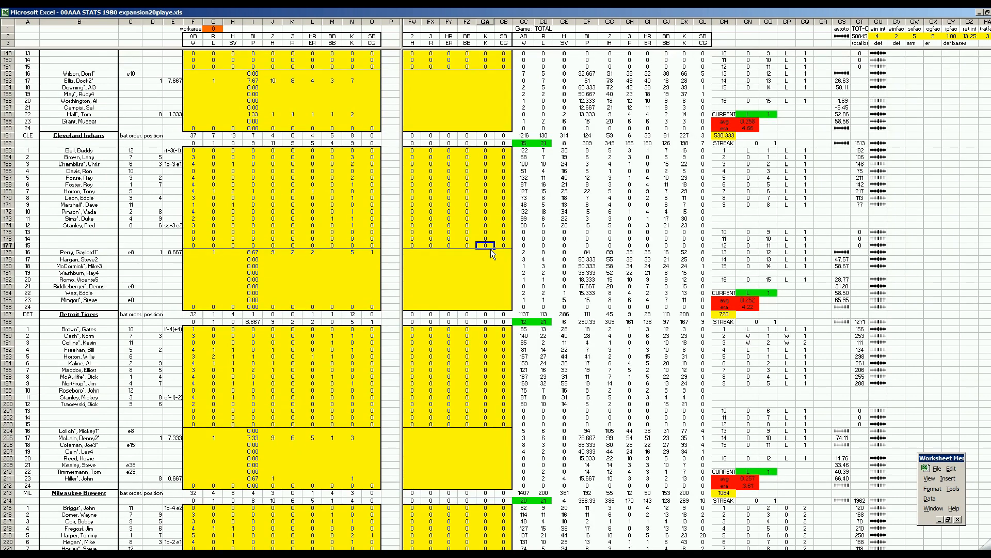
scroll(526, 405, "down", 4)
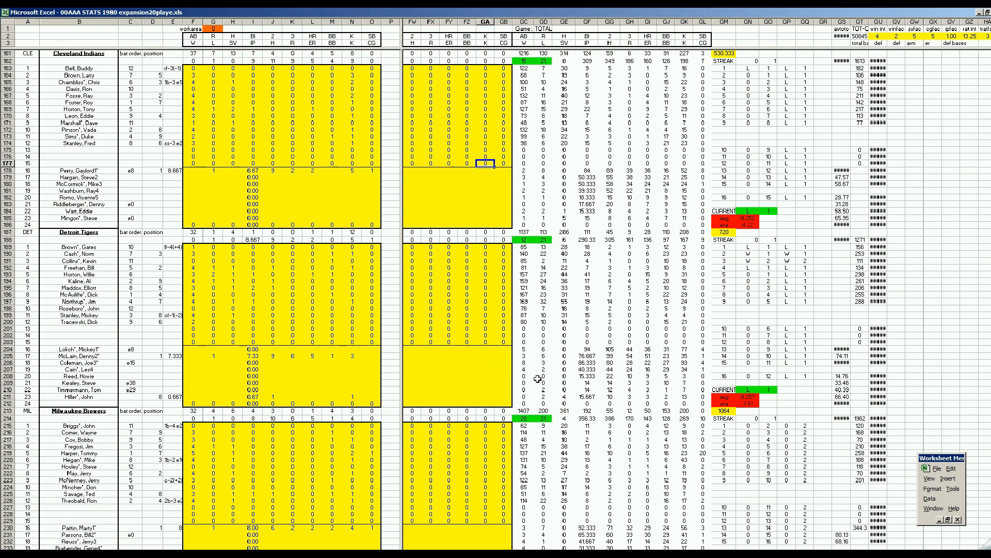
Calculate 16*9/40 in cell GA208 of the Detroit pitching block, then clear the cell.
left_click(480, 378)
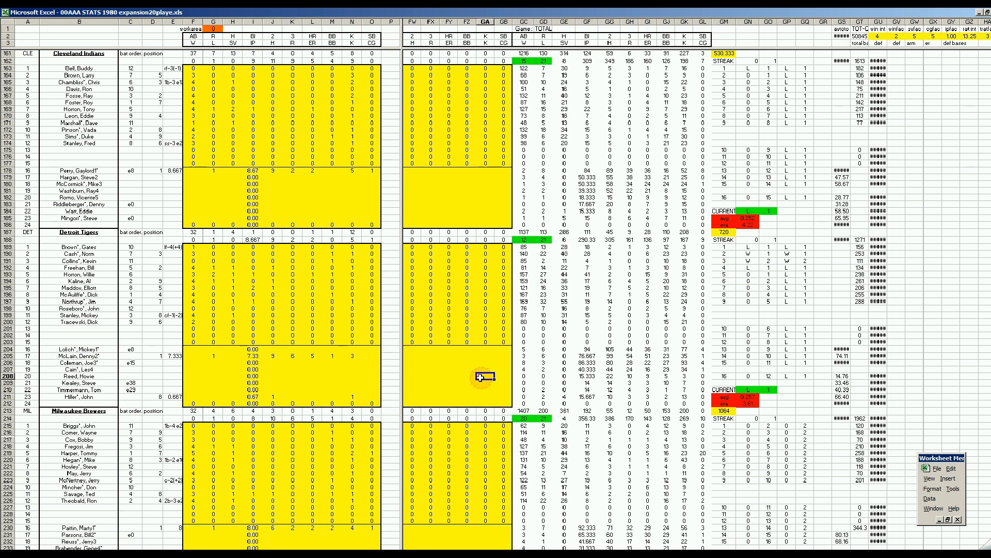
type("+16*9/40")
key("Return")
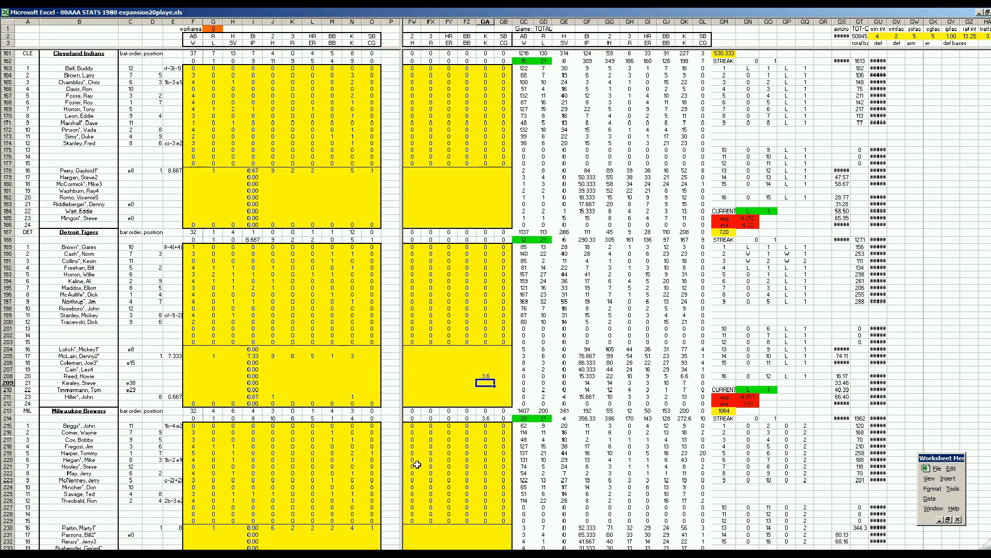
key("Up")
key("Delete")
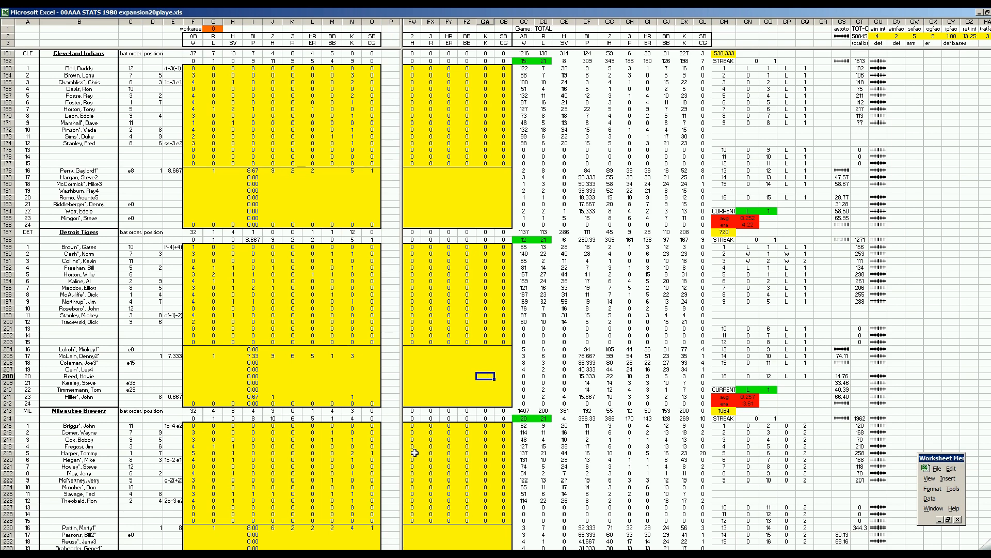
left_click(454, 369)
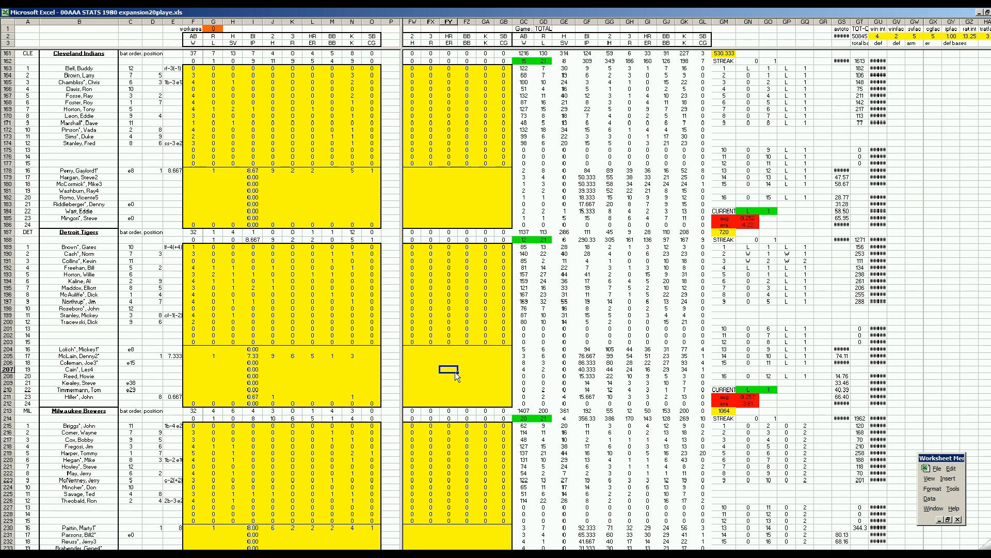
left_click(358, 383)
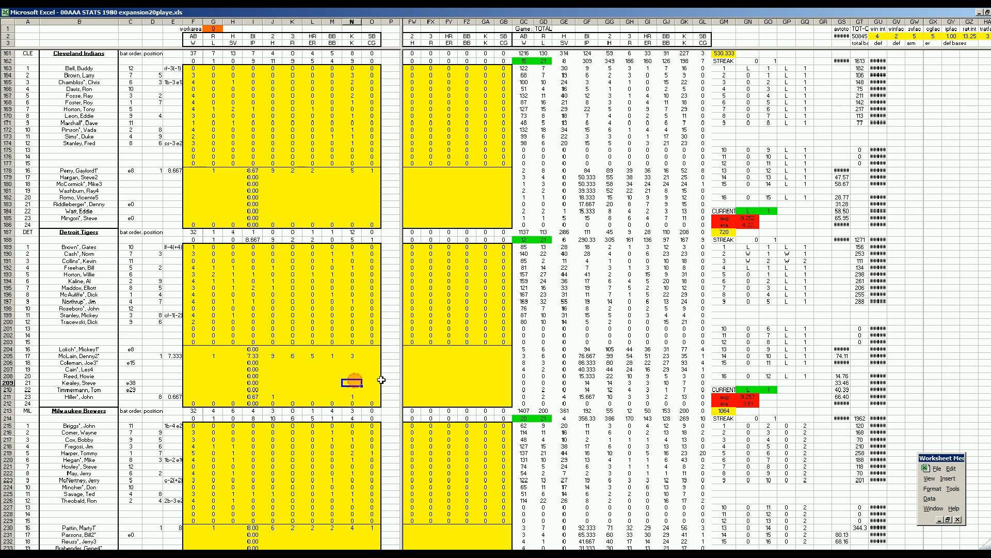
left_click(353, 369)
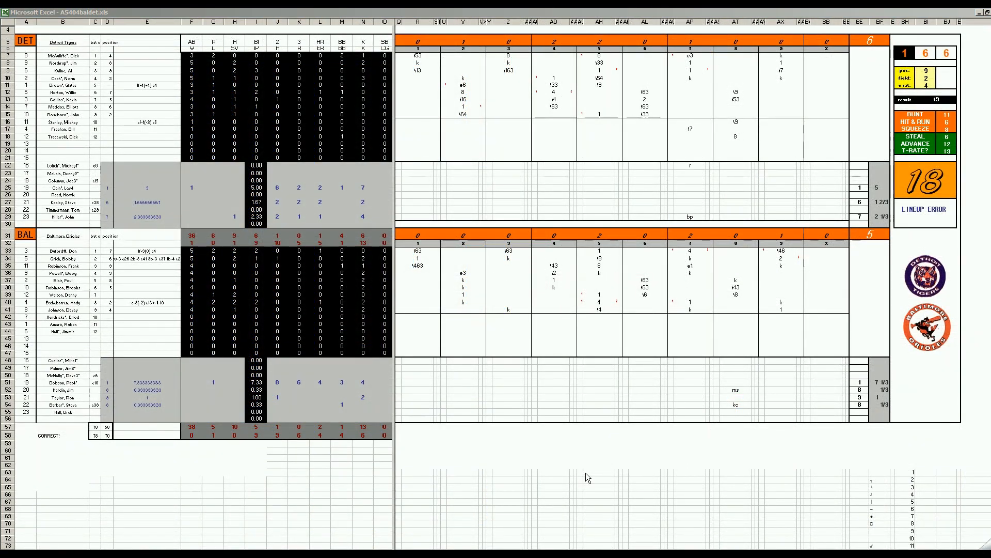
Review the Detroit and Baltimore plays of innings 2, 4, 5 and 7 in the A5404baldet.xls scoresheet.
left_click(460, 92)
left_click(462, 85)
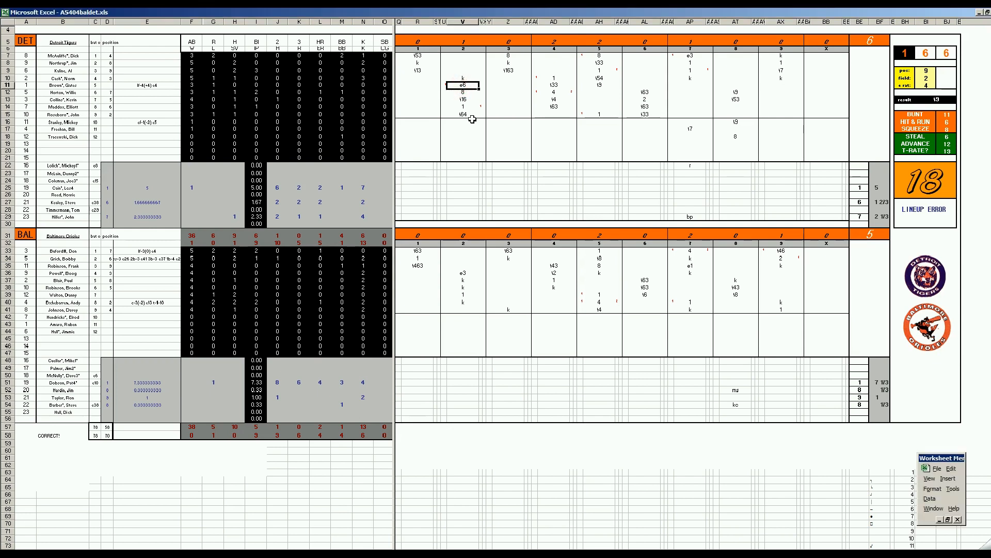
left_click(467, 108)
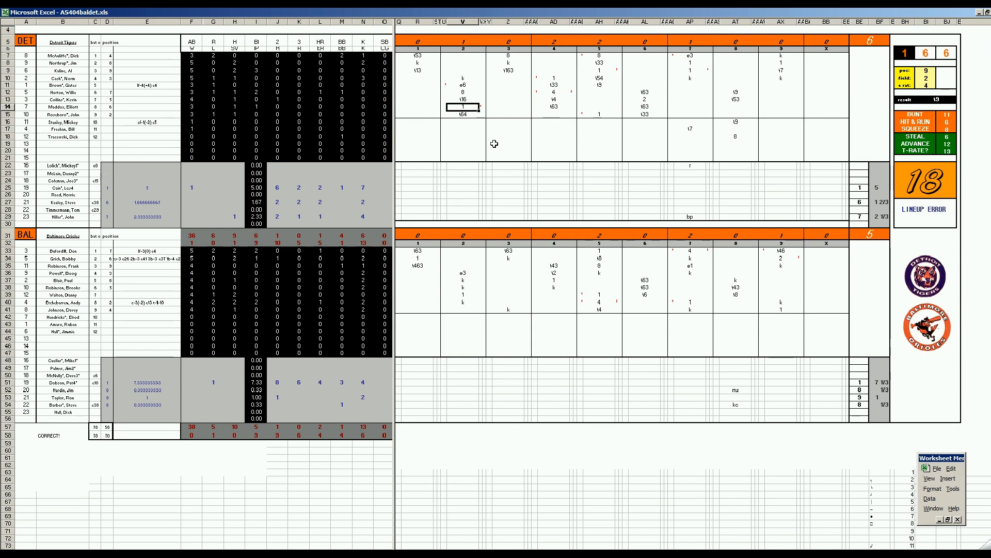
left_click(550, 92)
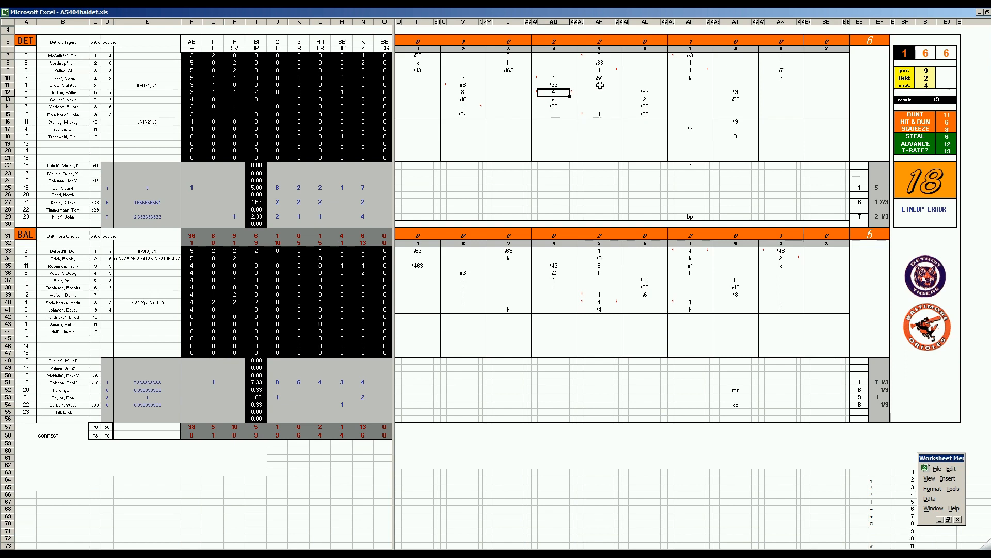
left_click(600, 302)
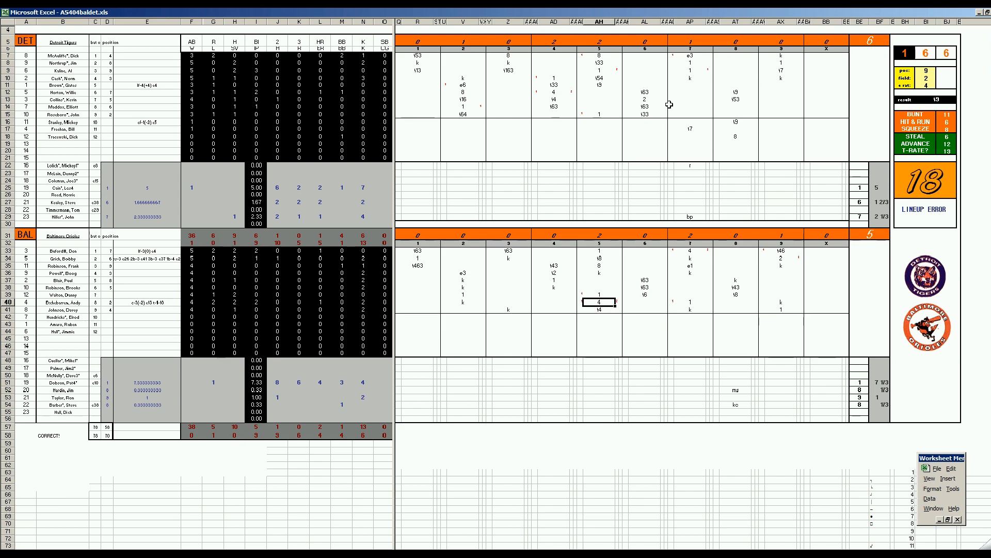
left_click(691, 56)
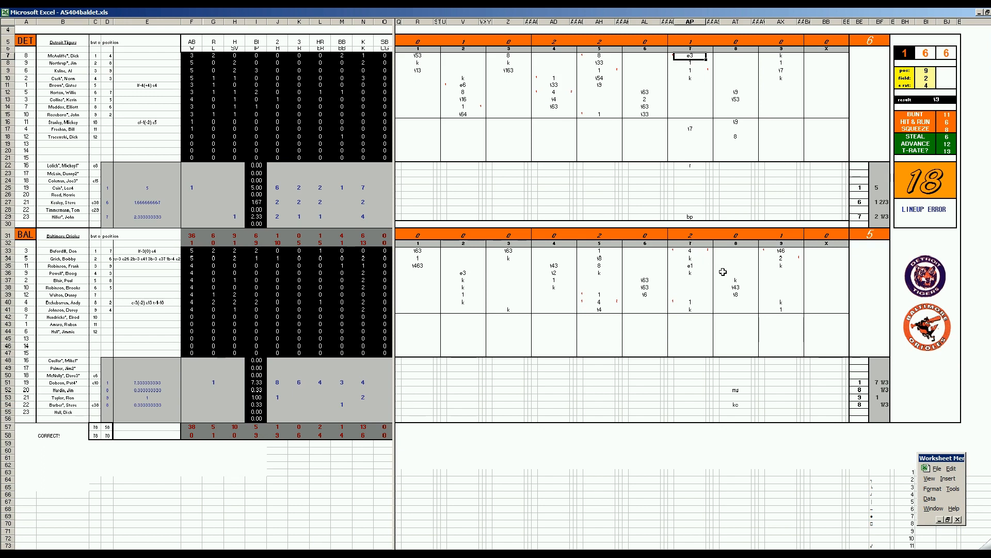
Review Baltimore's ninth-inning plays in batting sequence, from the row 40 batter through the row 35 batter.
left_click(781, 302)
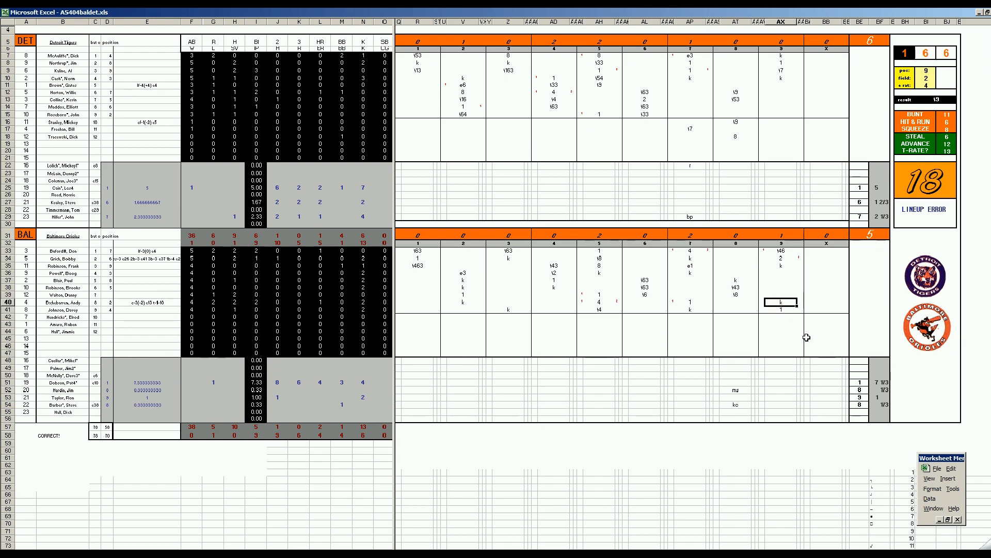
left_click(781, 311)
type("1")
left_click(780, 251)
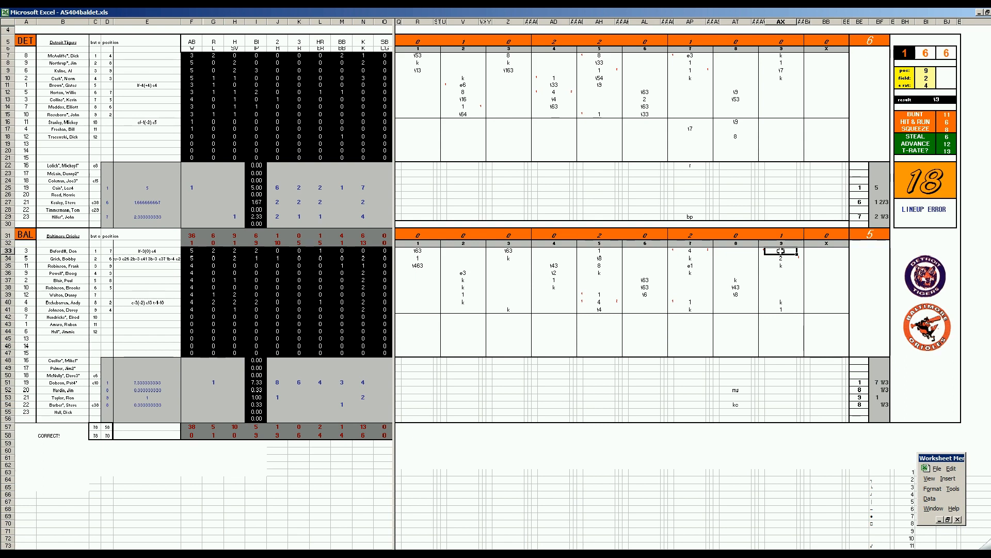
type("\\46")
key("Return")
type("2")
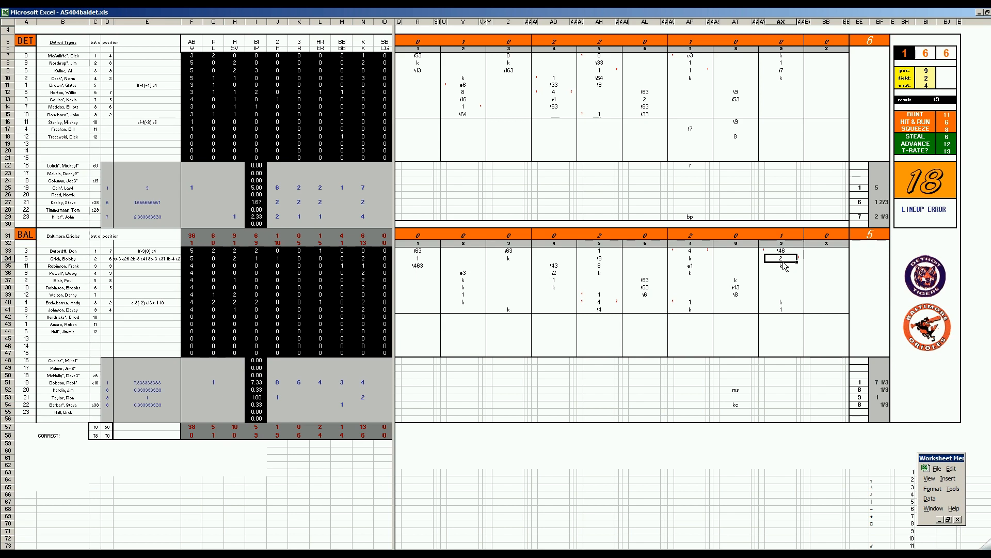
left_click(783, 267)
type("k")
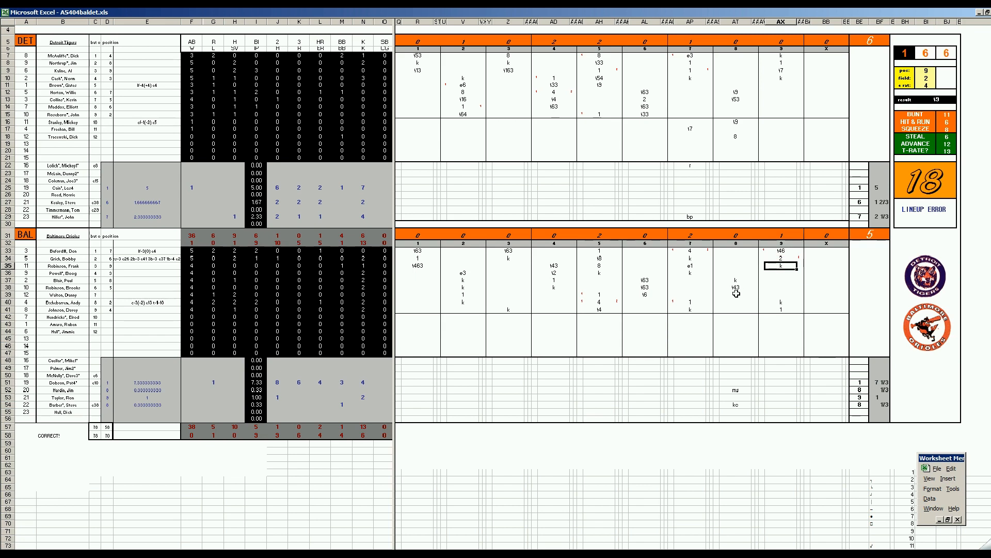